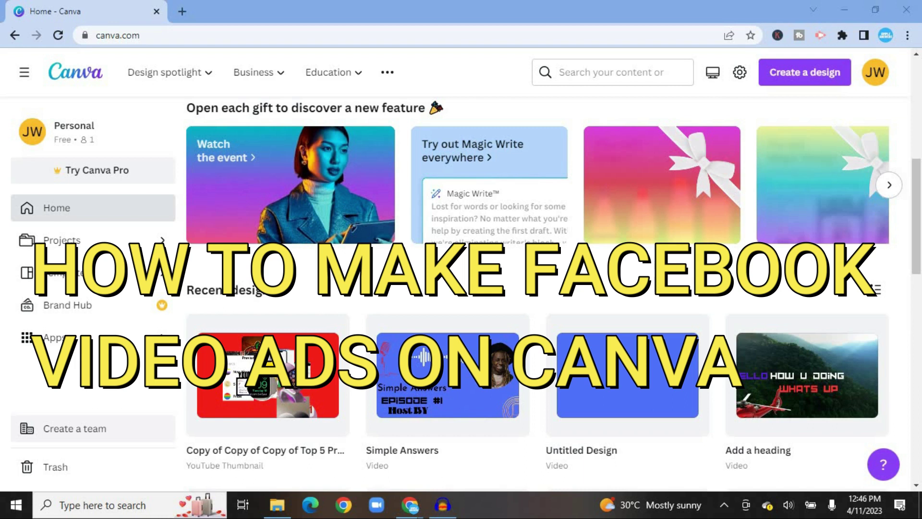
Step: Create a blank Facebook Video design from the Videos category on the home page
drag(920, 274, 921, 144)
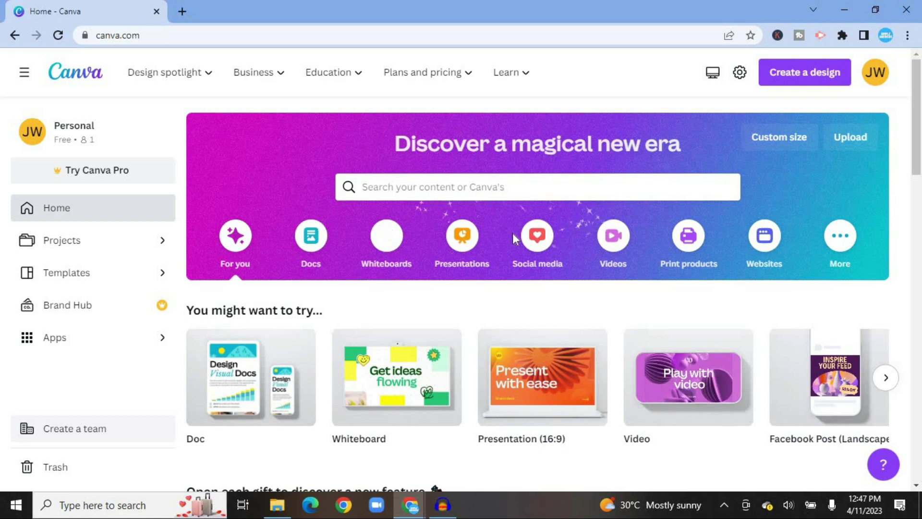
click(619, 251)
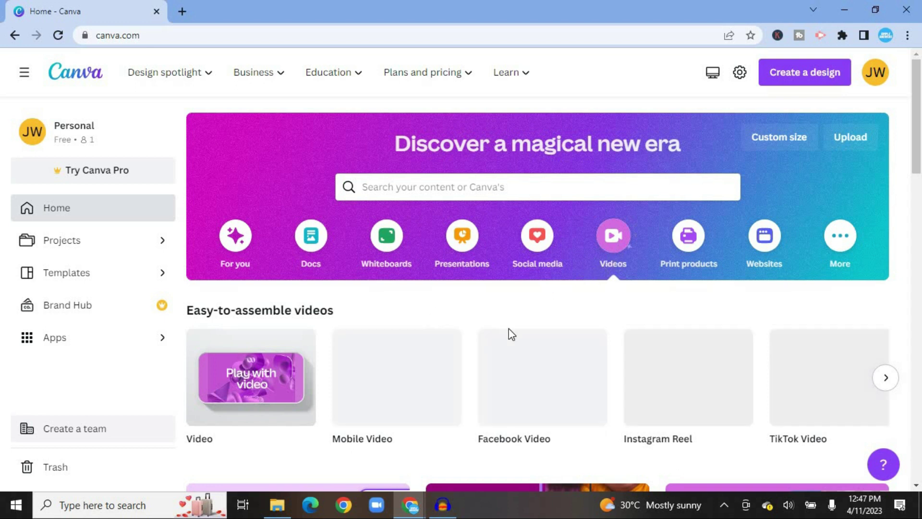
mouse_move(519, 382)
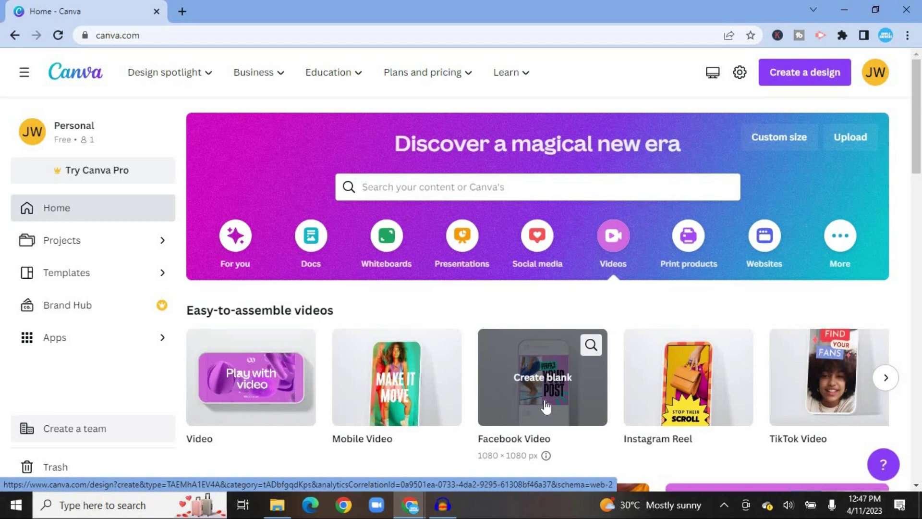
click(543, 393)
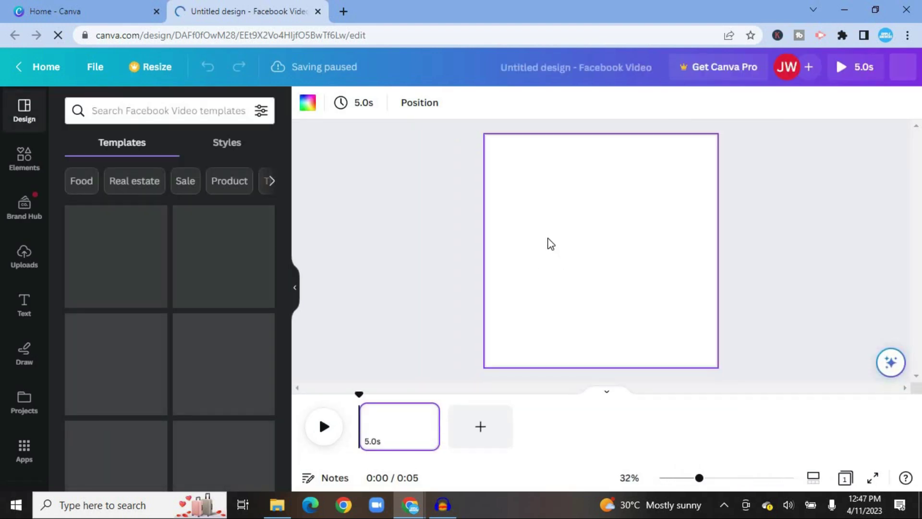
mouse_move(379, 425)
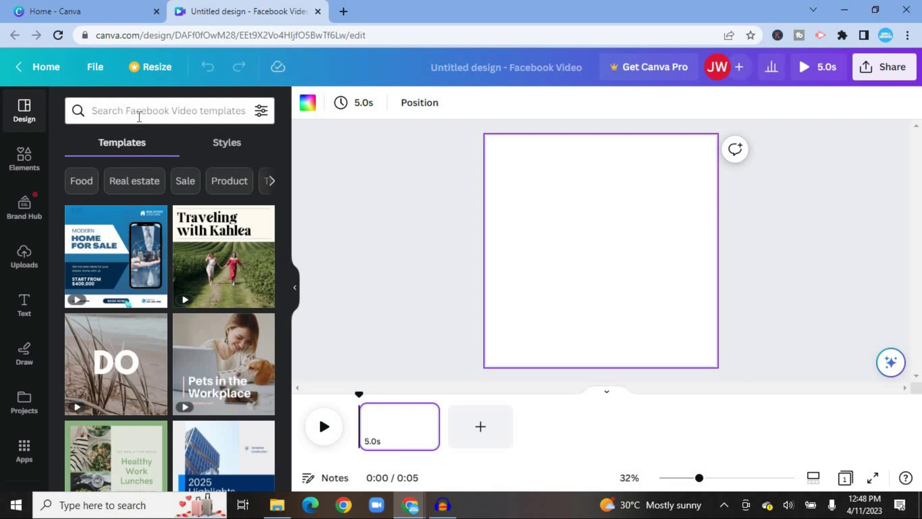
Step: Search the Facebook Video templates for "facebook video ads"
click(140, 118)
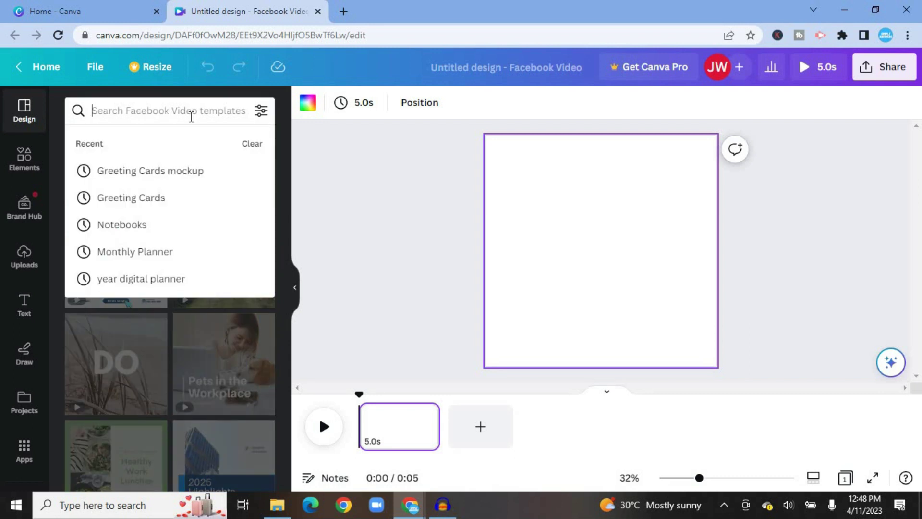
text(facebook video ads)
key(Return)
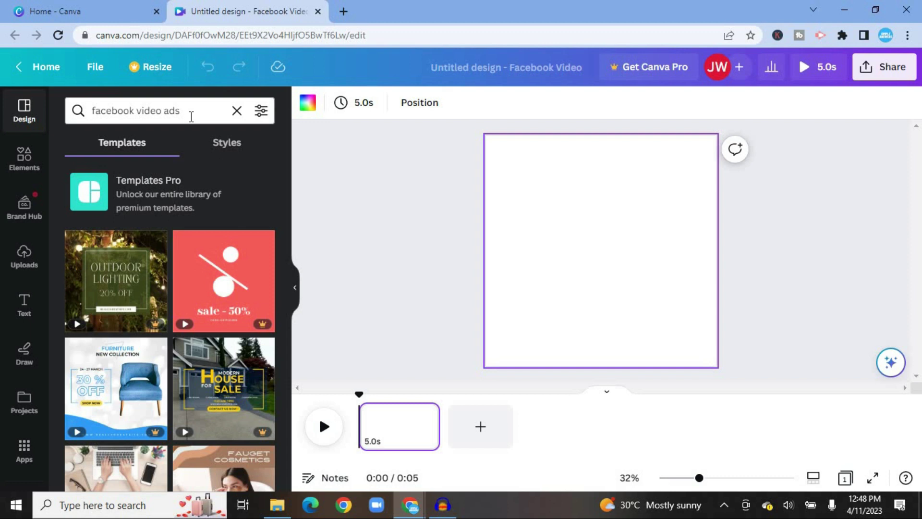
Step: Find the Pink Facebook Flower Shop Promotional Video template in the results and apply all 3 pages to the design
mouse_move(127, 290)
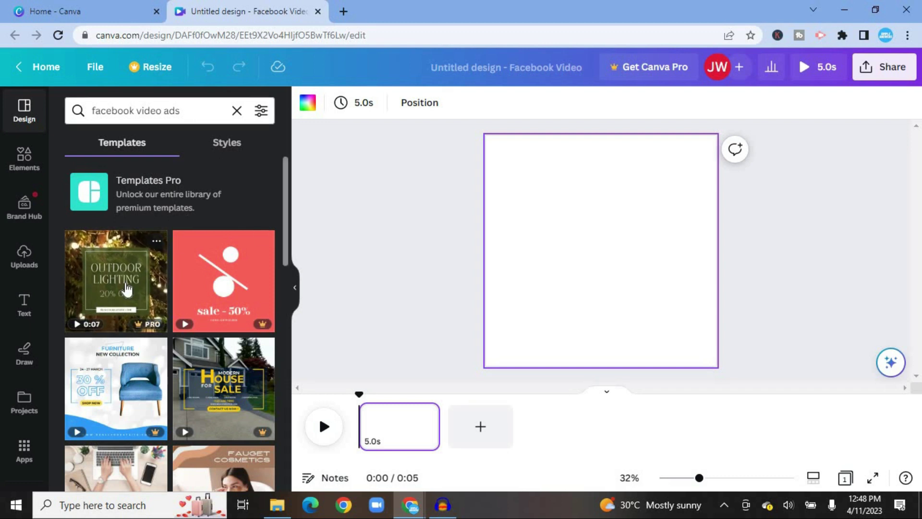
drag(287, 232, 287, 288)
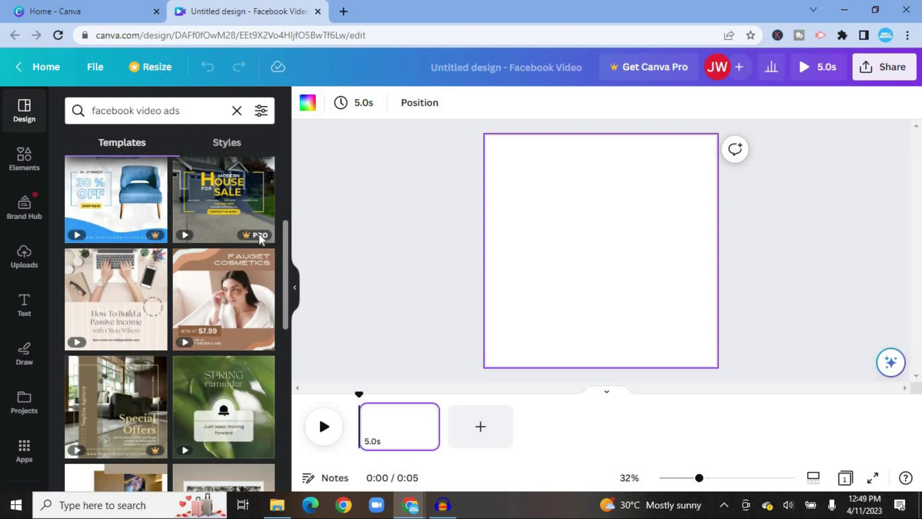
mouse_move(230, 298)
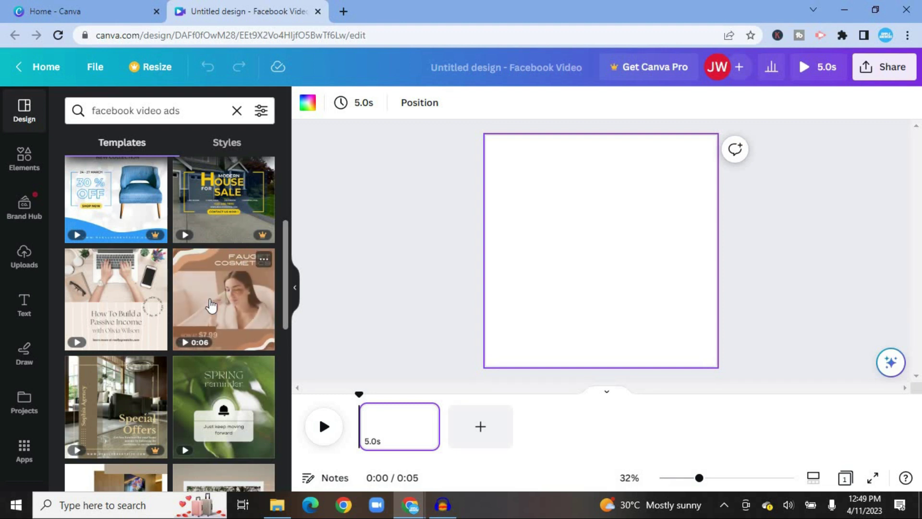
mouse_move(146, 309)
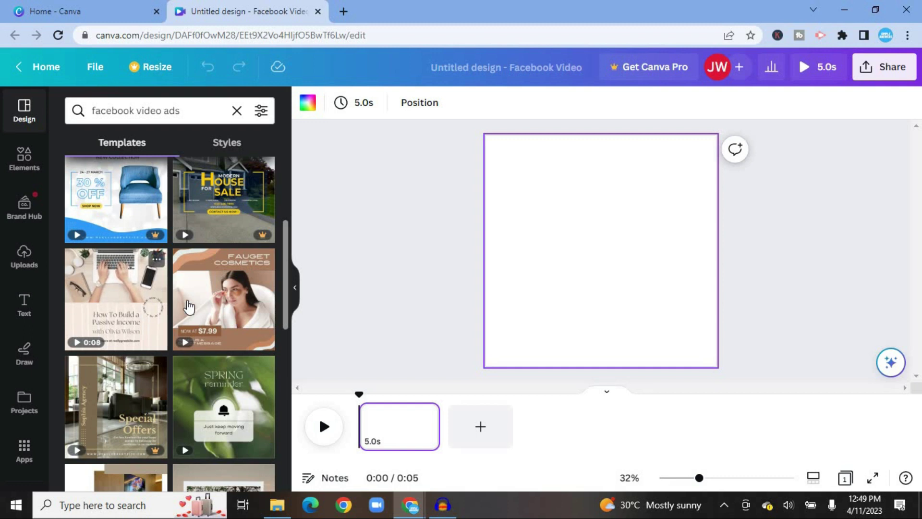
mouse_move(265, 311)
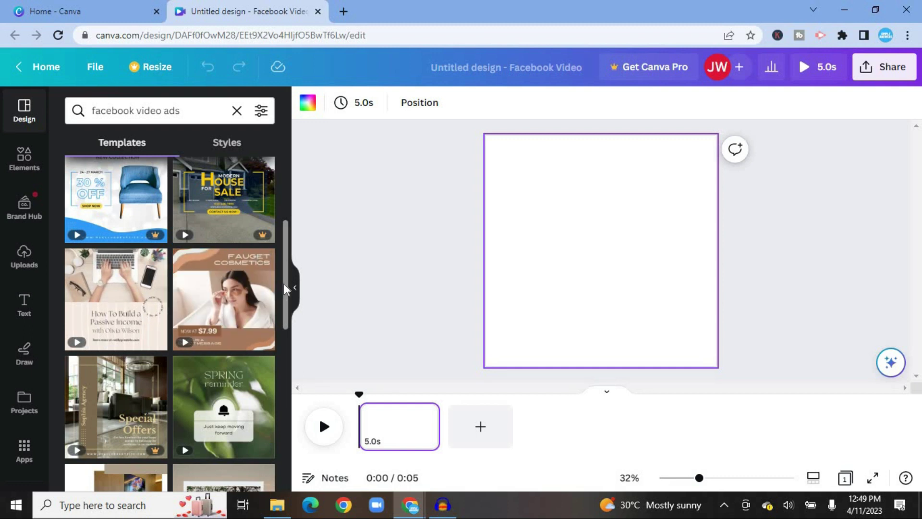
scroll(285, 288, down, 3)
mouse_move(229, 314)
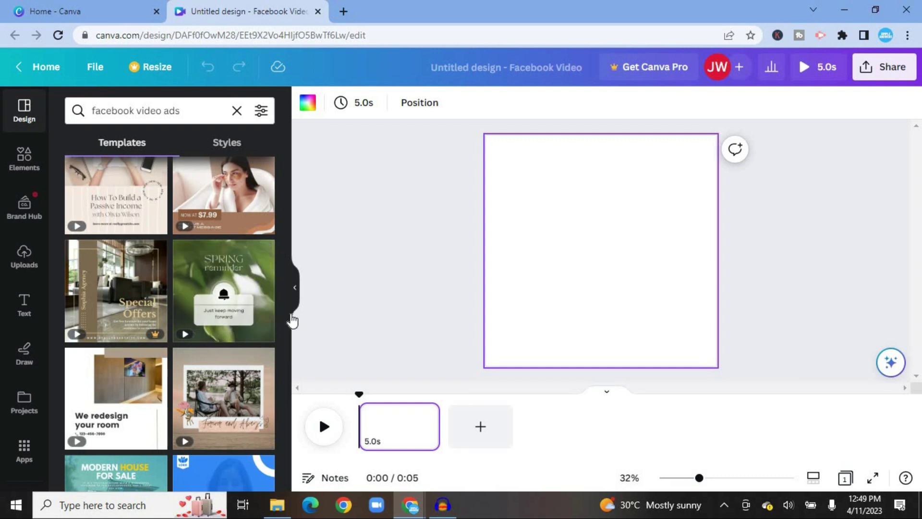
scroll(285, 372, down, 6)
mouse_move(197, 377)
mouse_move(267, 328)
scroll(288, 418, down, 9)
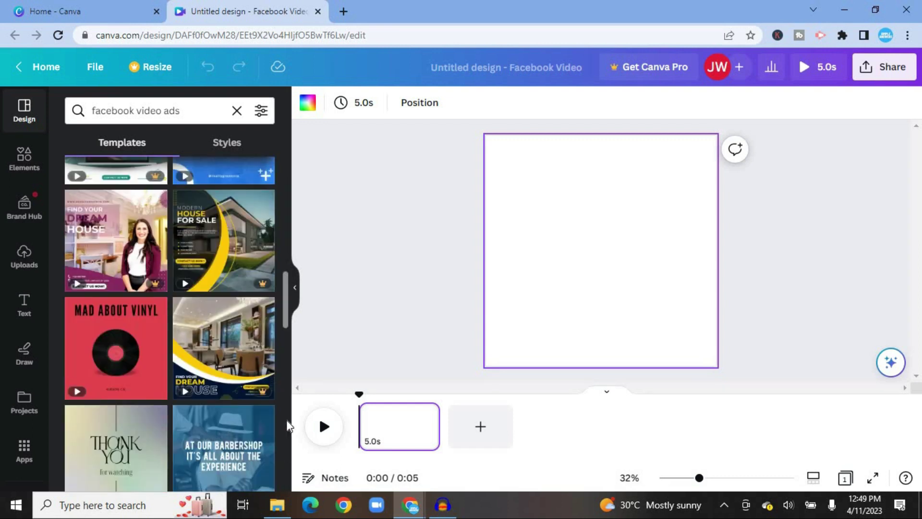
mouse_move(233, 405)
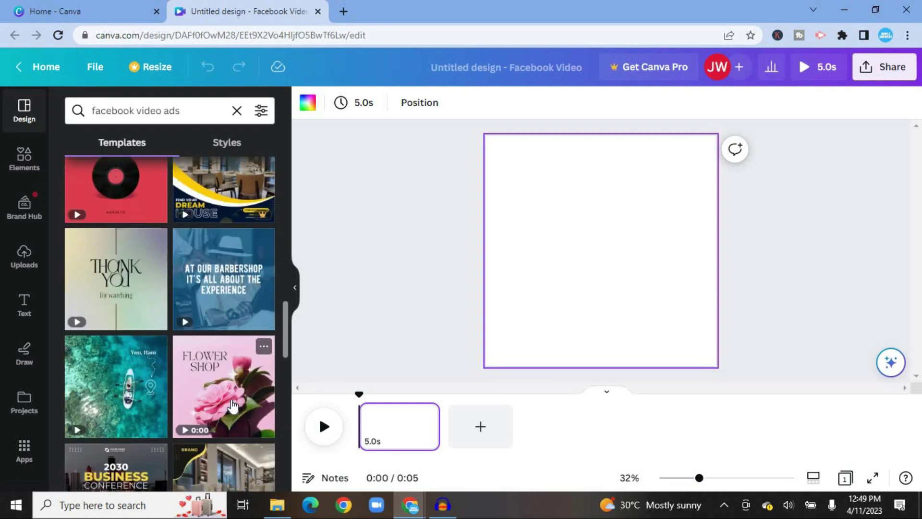
mouse_move(128, 400)
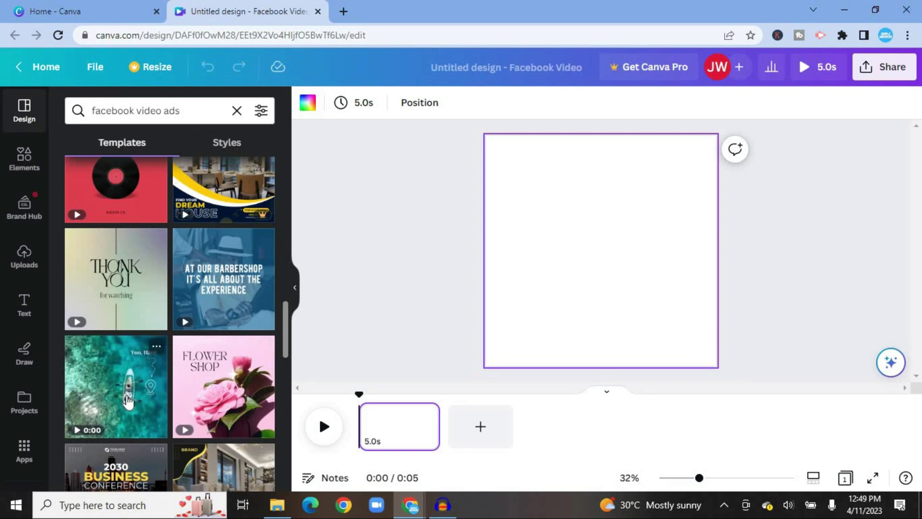
mouse_move(185, 398)
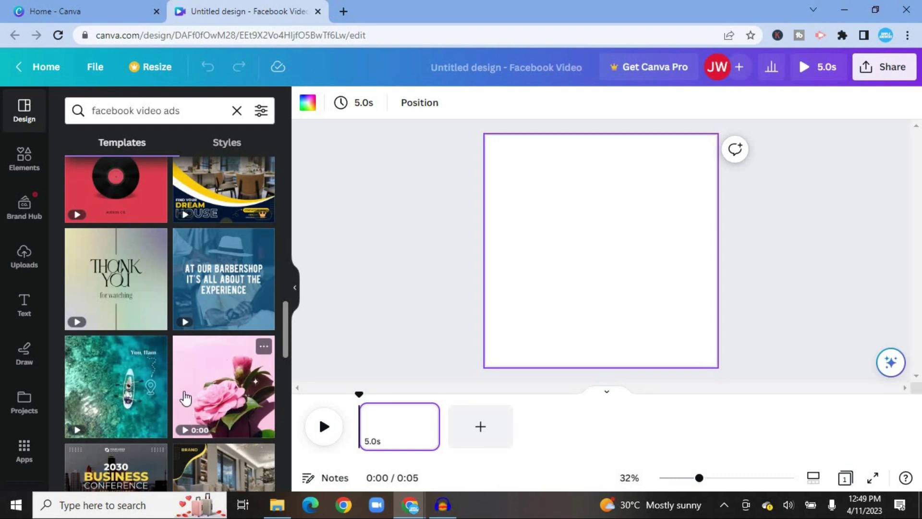
click(190, 398)
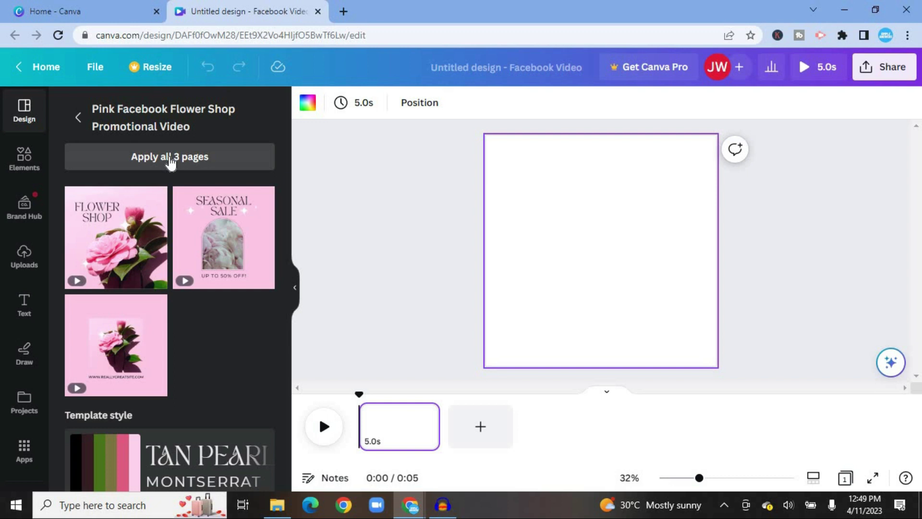
click(170, 159)
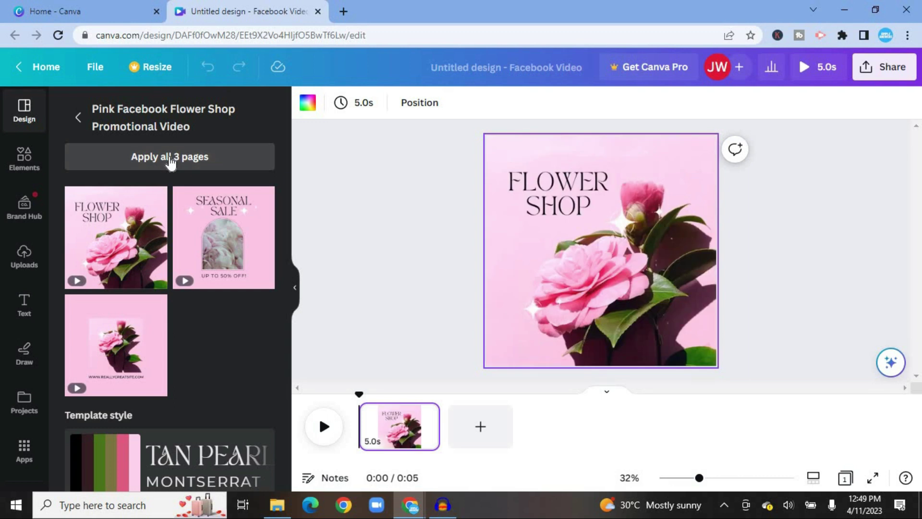
Step: Preview the video from its first page into the seasonal sale page, and pause the playback
click(611, 237)
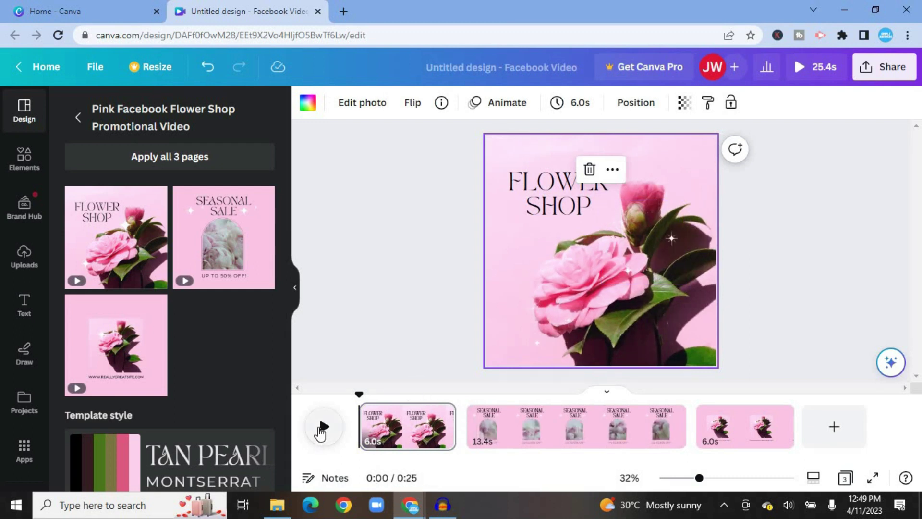
click(321, 430)
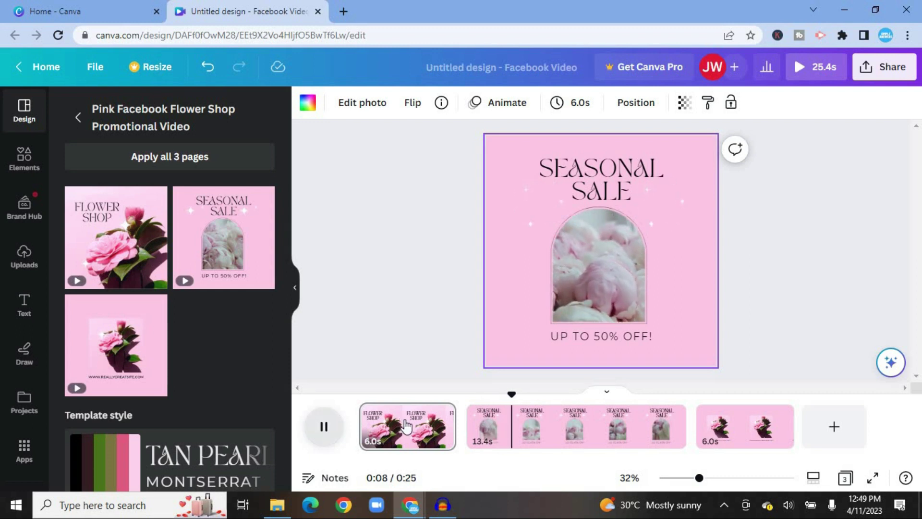
click(323, 427)
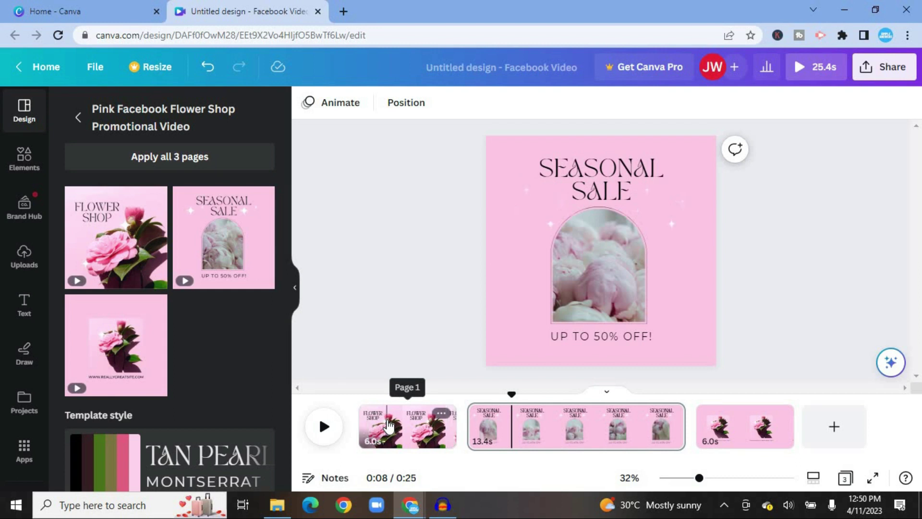
Step: Replace the first page's "FLOWER SHOP" heading with "SIMPLE ANSWERS" on two lines, widening the text box to fit the second word
click(372, 426)
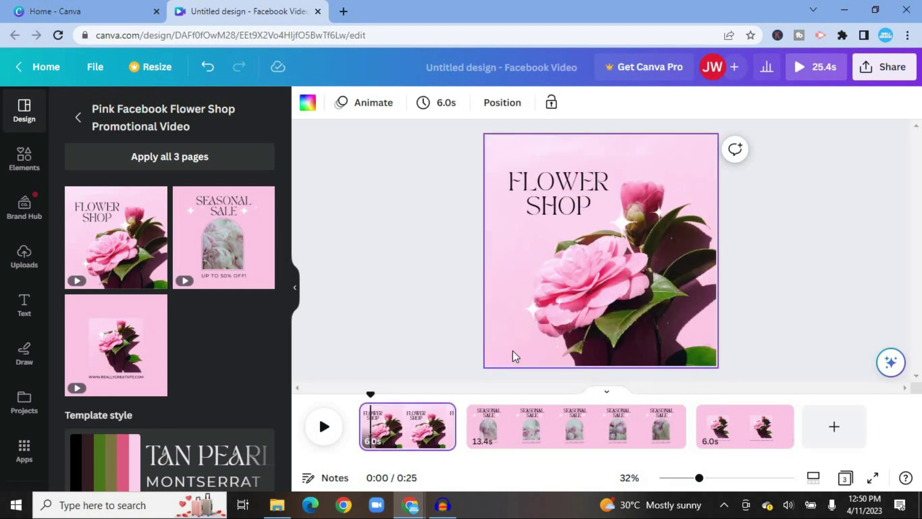
click(536, 194)
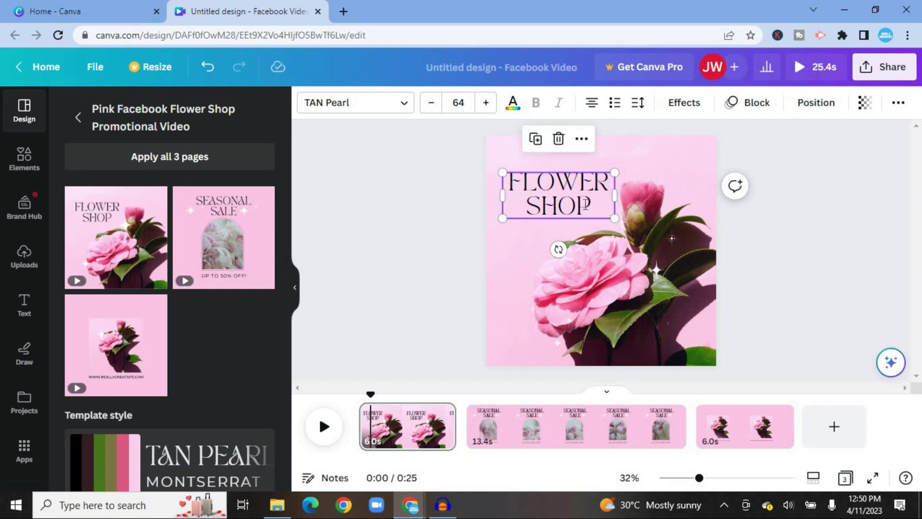
double_click(586, 206)
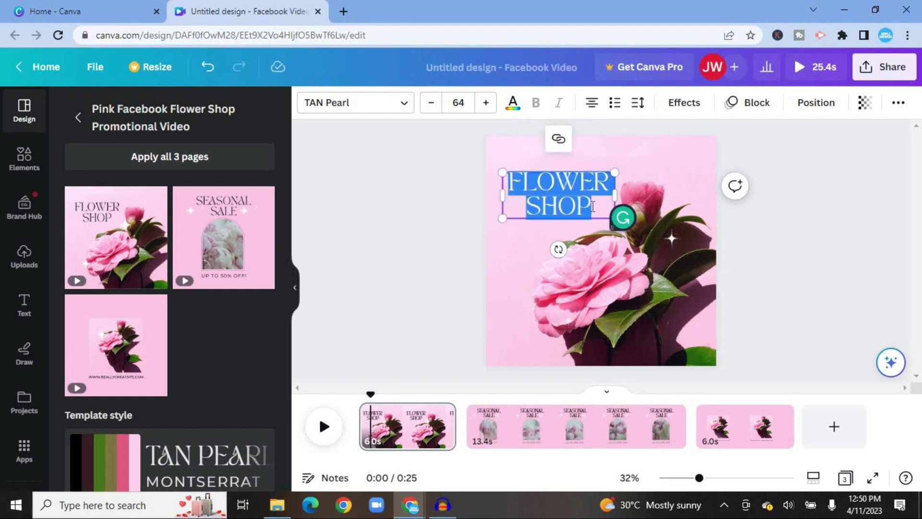
click(593, 206)
drag(592, 207, 512, 182)
text(S)
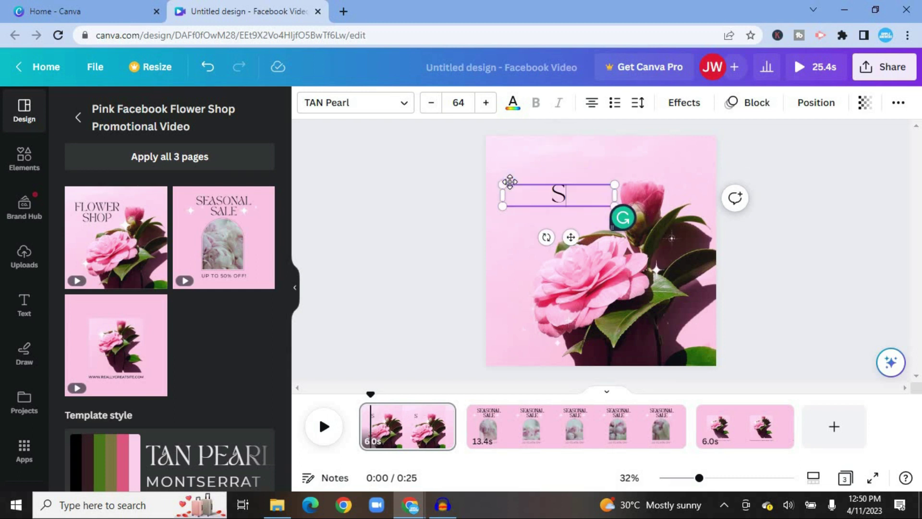
text(IMPLE)
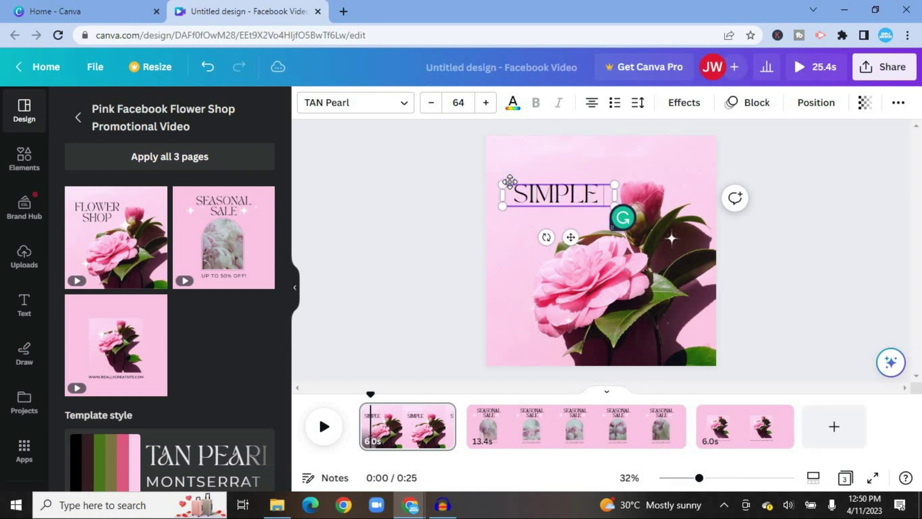
key(Return)
text(ANSW)
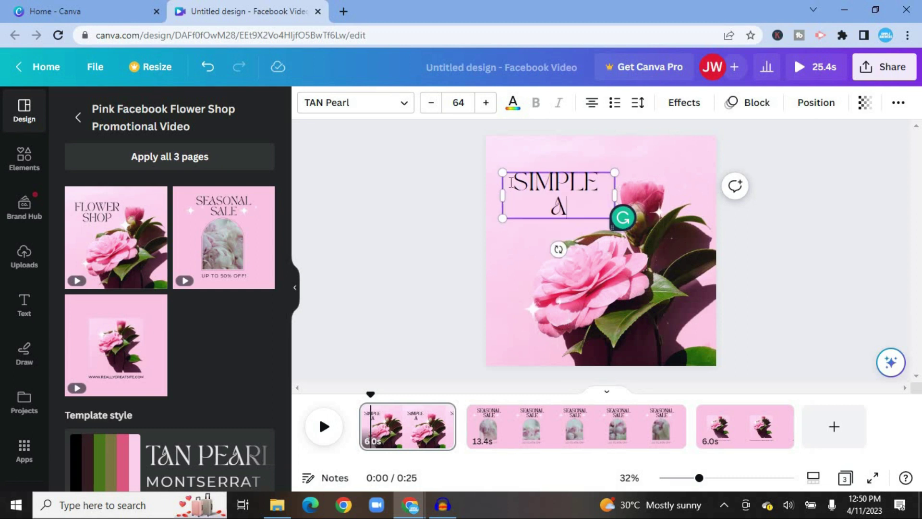
text(ERS)
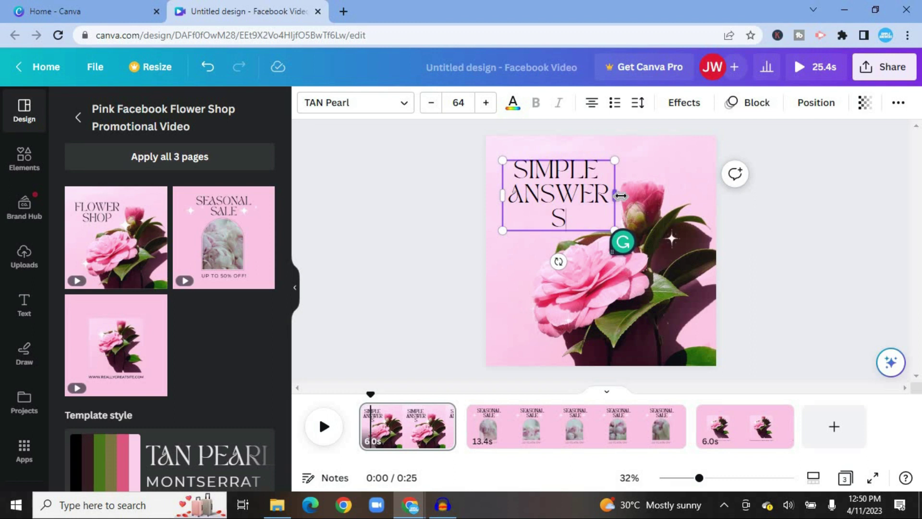
drag(621, 196, 623, 195)
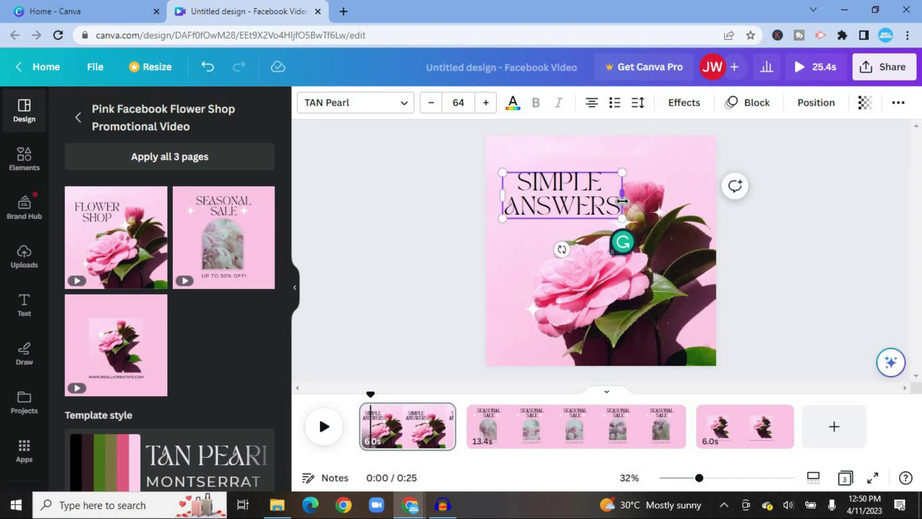
Step: Set the "SIMPLE ANSWERS" heading's font to Migra ExtraBold and change its alignment so both lines start at the text box's left edge
drag(522, 181, 519, 180)
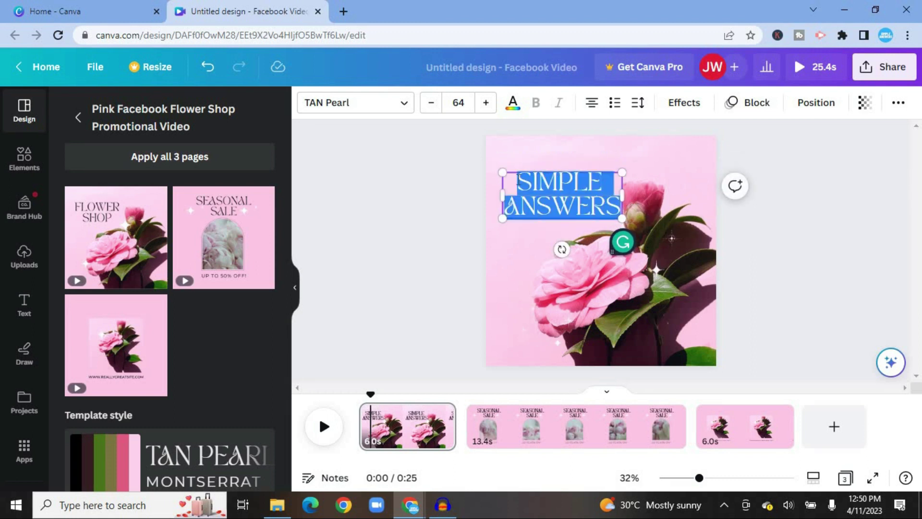
click(353, 103)
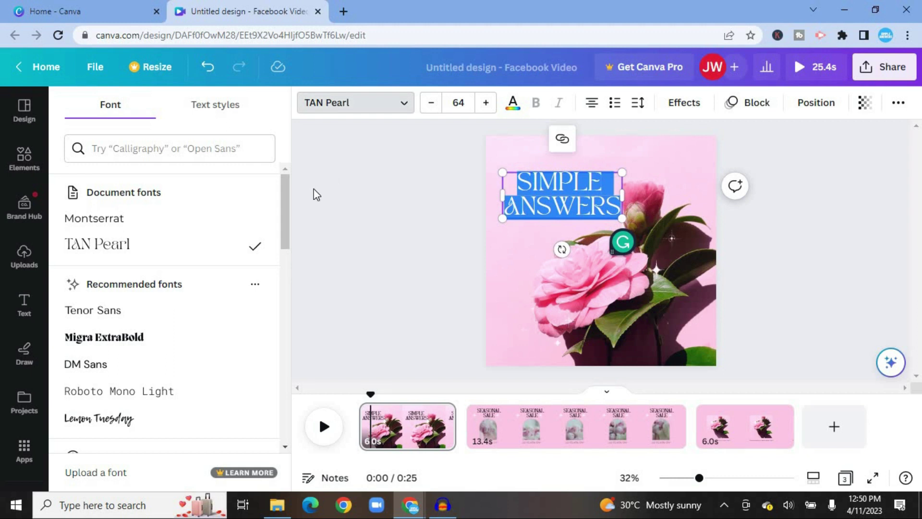
drag(286, 196, 281, 235)
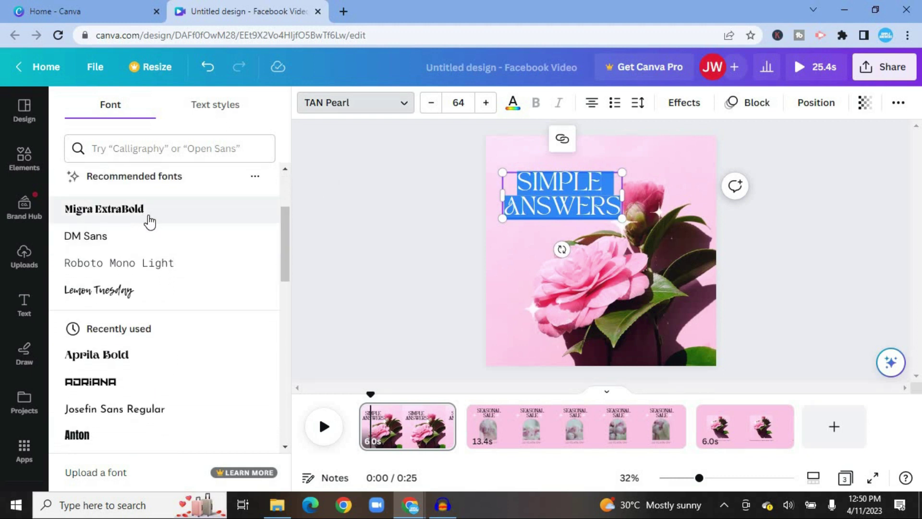
click(170, 224)
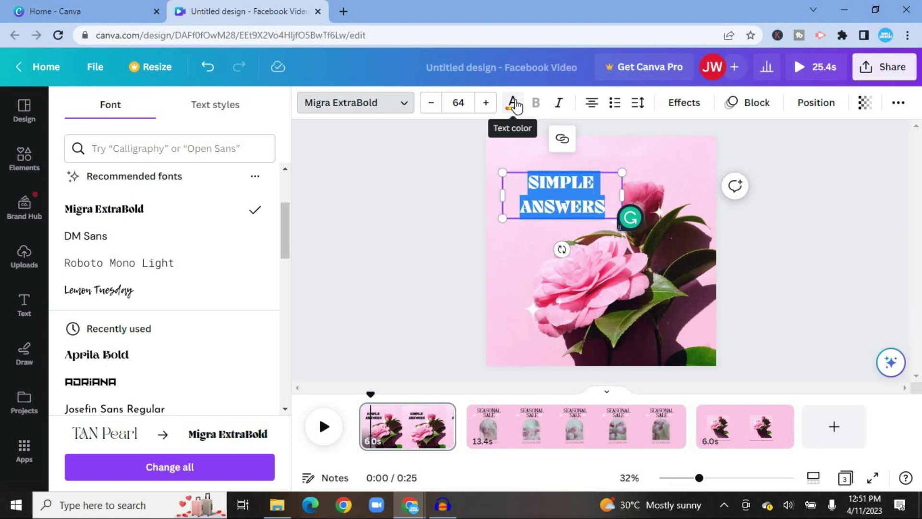
click(594, 110)
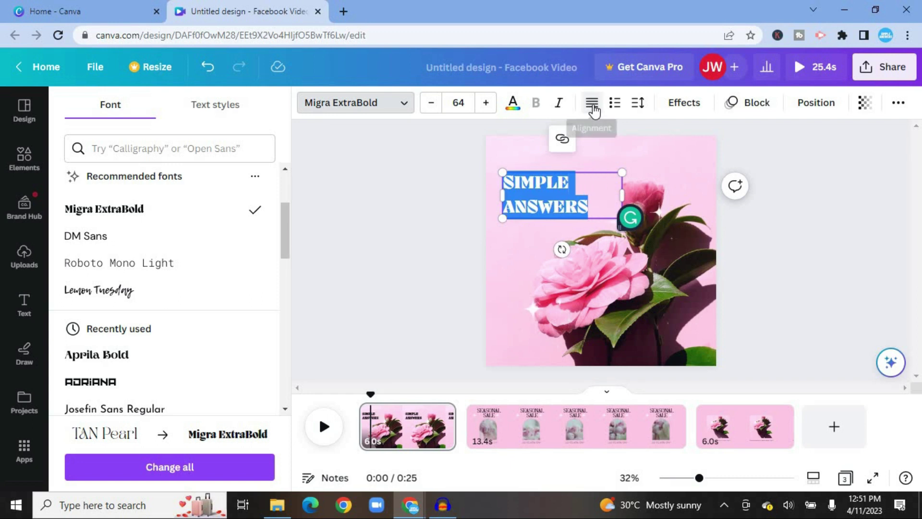
Step: Center the "SIMPLE ANSWERS" heading's text and apply the Shadow effect style to it
click(594, 110)
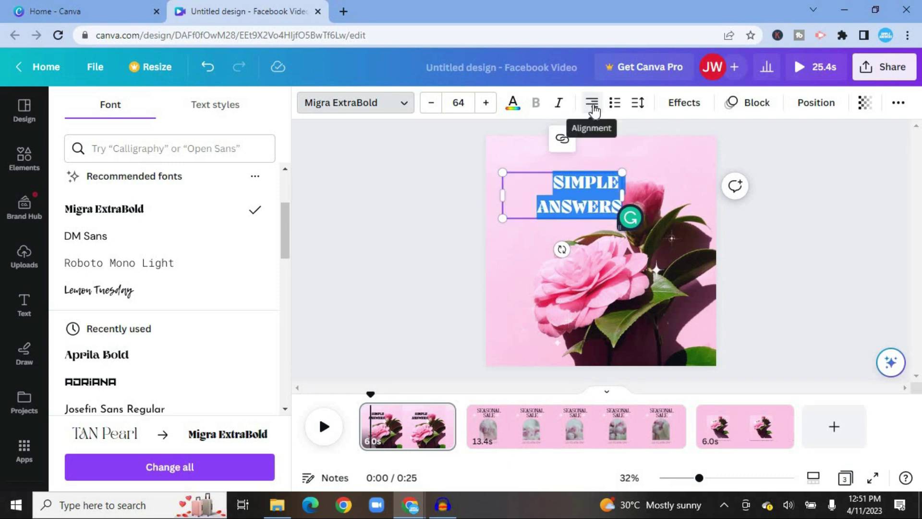
click(594, 110)
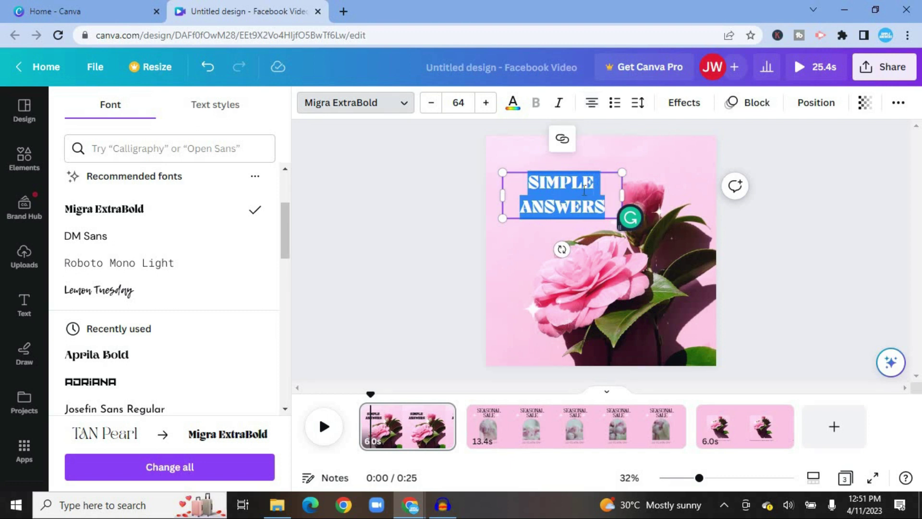
click(683, 103)
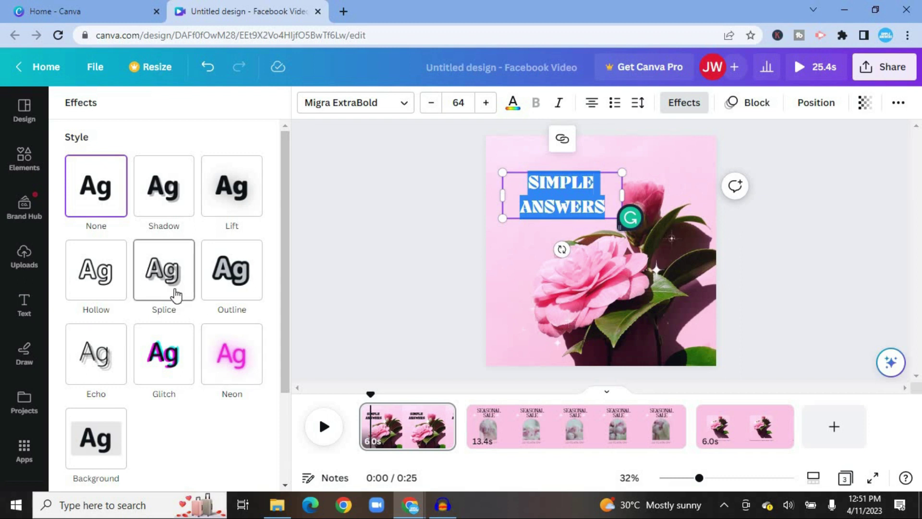
click(180, 219)
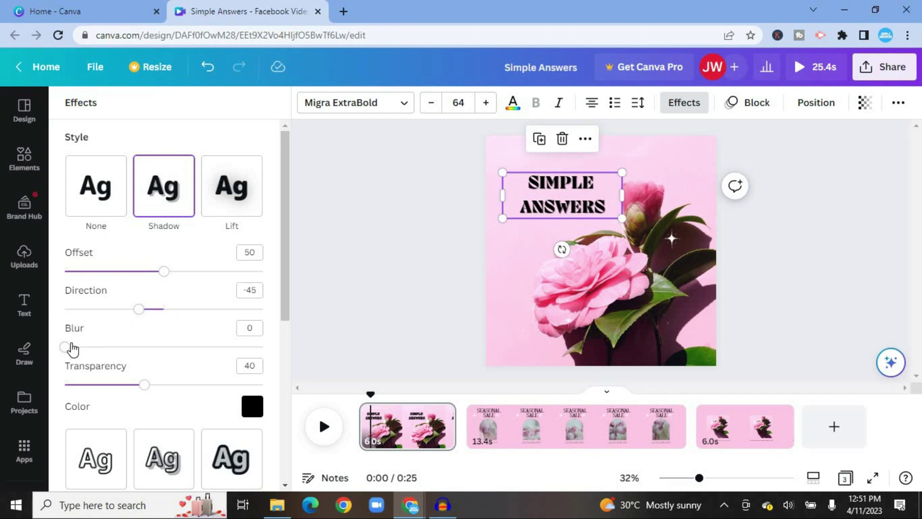
Step: Set the heading shadow's blur and direction both to 0
drag(77, 347, 118, 347)
drag(52, 356, 60, 350)
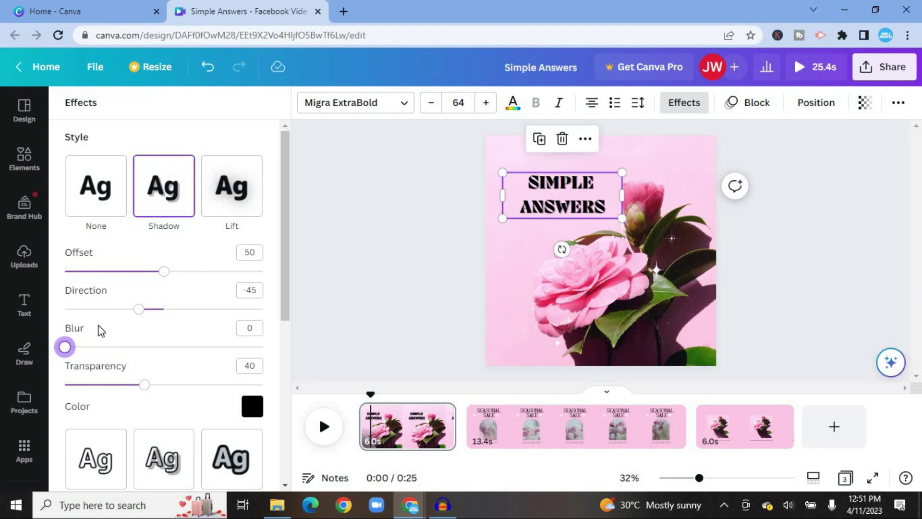
drag(143, 310, 166, 310)
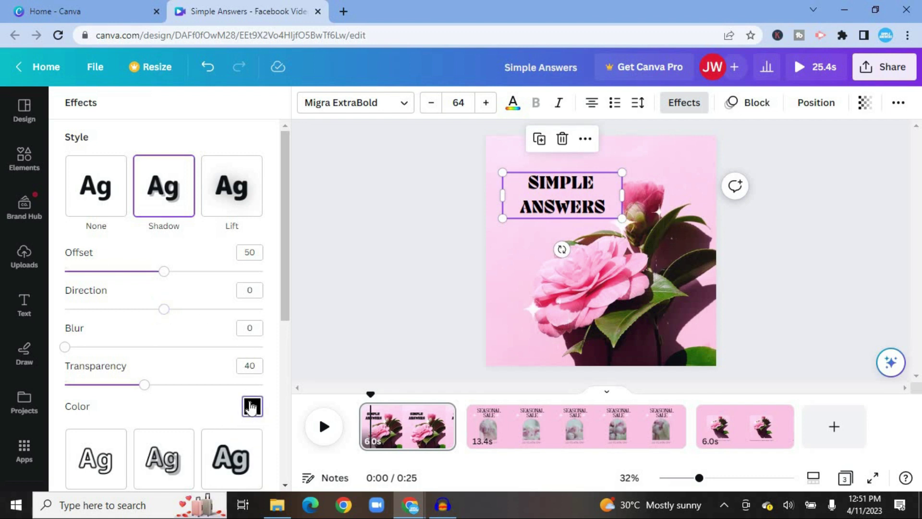
Step: Change the heading shadow's color to dark blue from the default colors, and close the effect settings
click(251, 407)
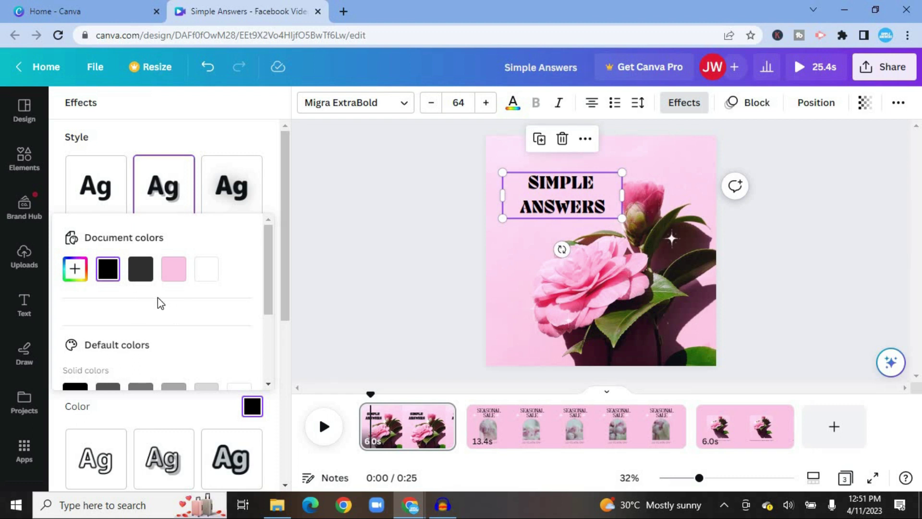
click(77, 269)
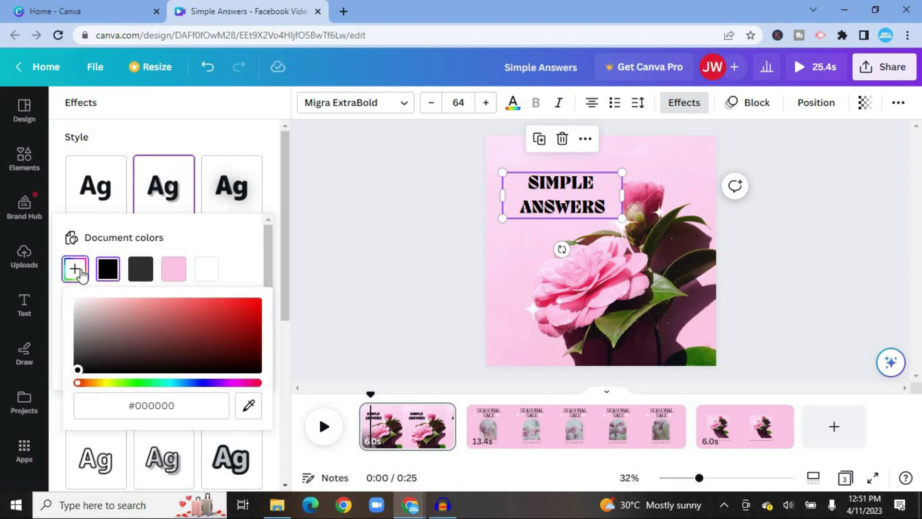
click(195, 383)
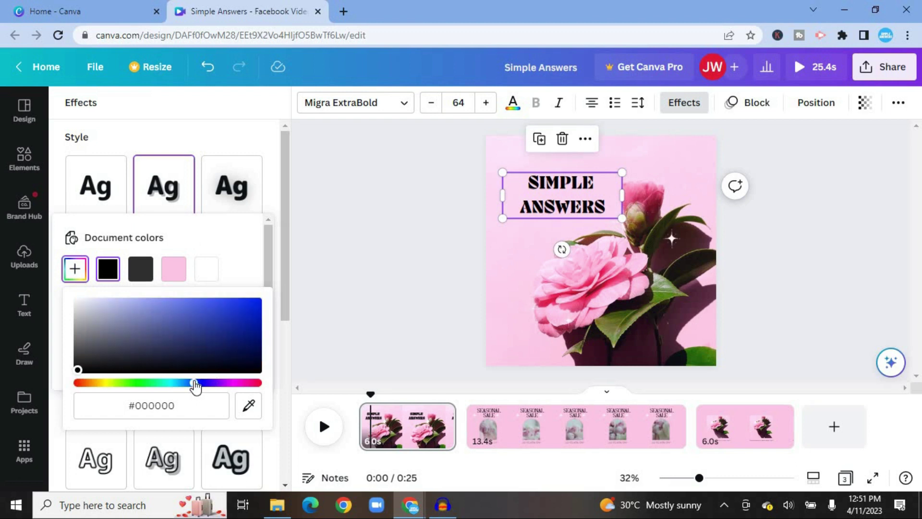
click(251, 260)
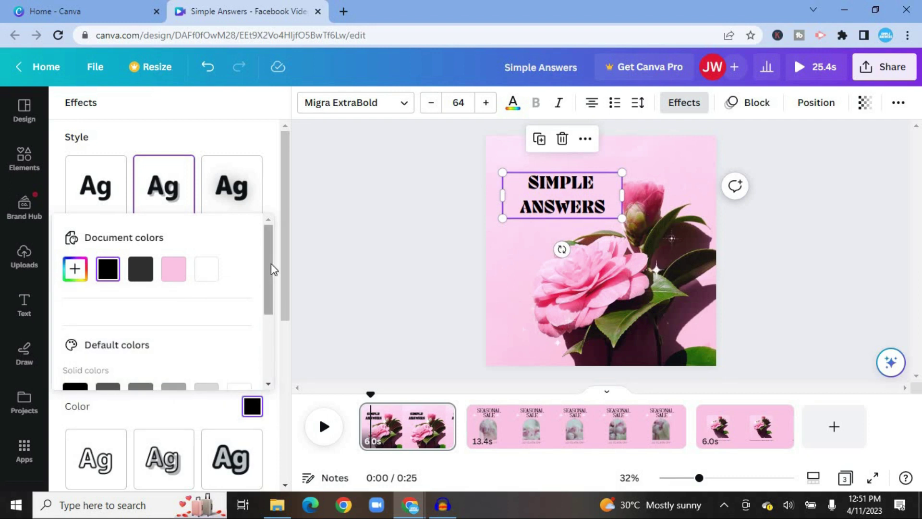
drag(271, 269, 271, 362)
click(240, 335)
click(268, 189)
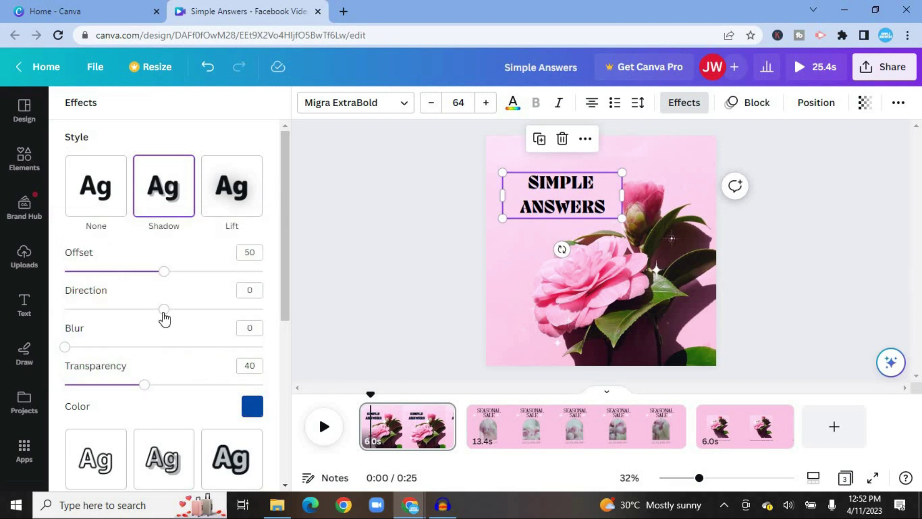
mouse_move(164, 311)
mouse_down()
mouse_move(123, 314)
mouse_move(210, 313)
mouse_move(116, 309)
mouse_move(210, 312)
mouse_move(164, 309)
mouse_up()
key(Escape)
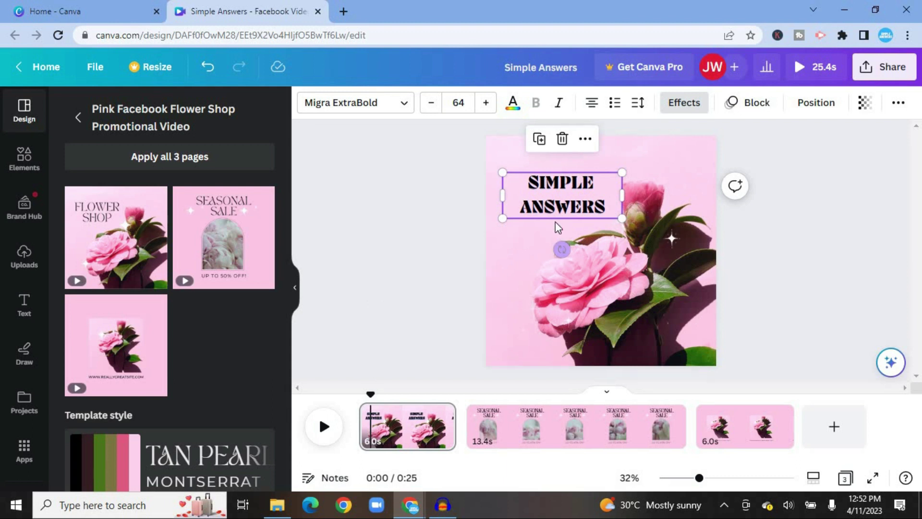
Step: Try the dark pink photo color as the first page's background, and undo the change
click(555, 204)
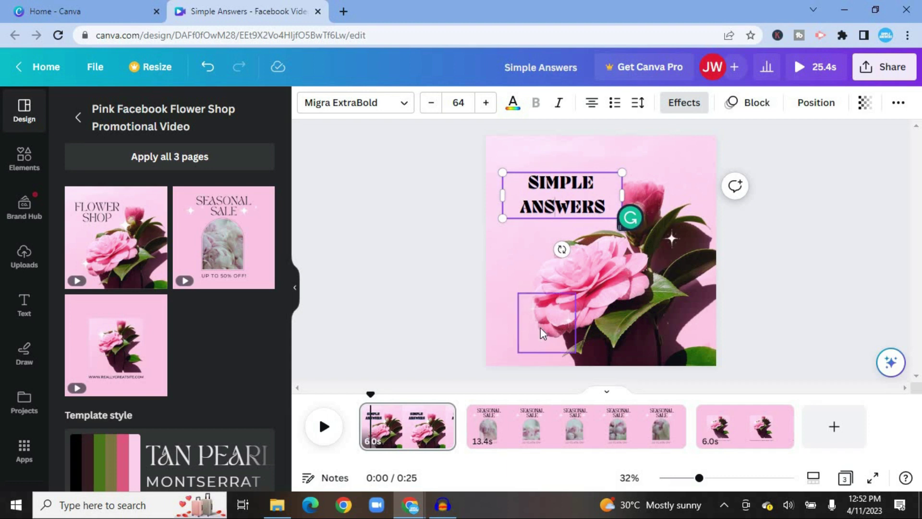
click(629, 307)
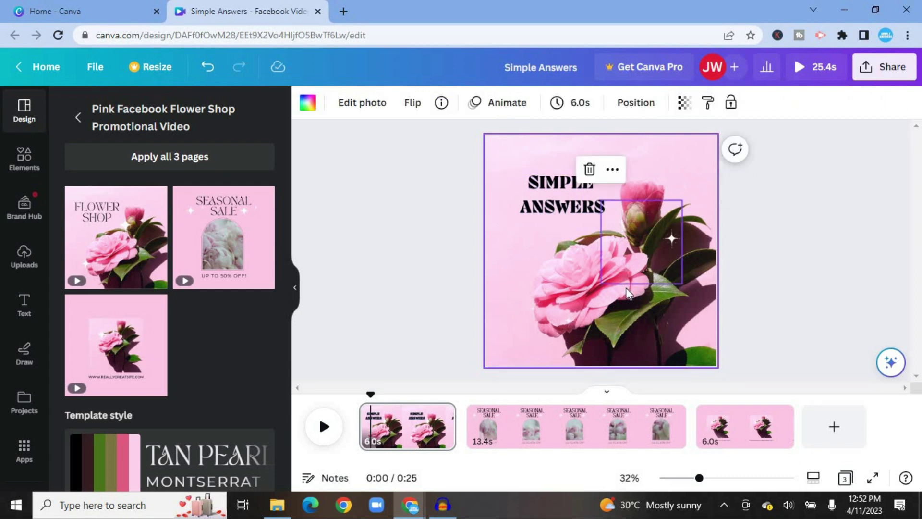
click(642, 269)
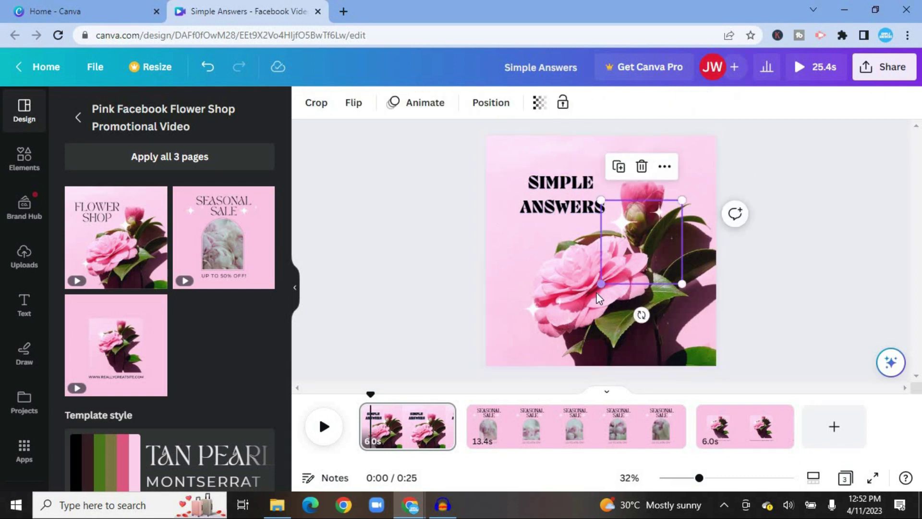
click(597, 298)
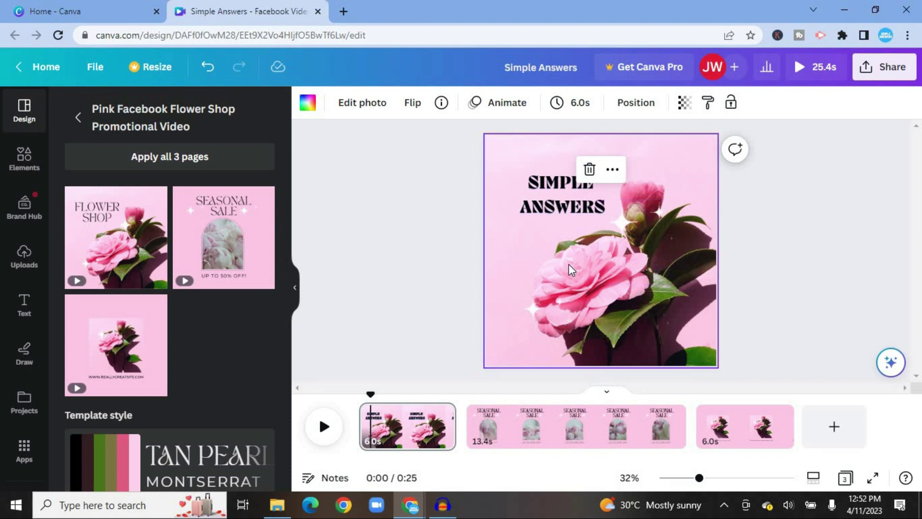
click(308, 102)
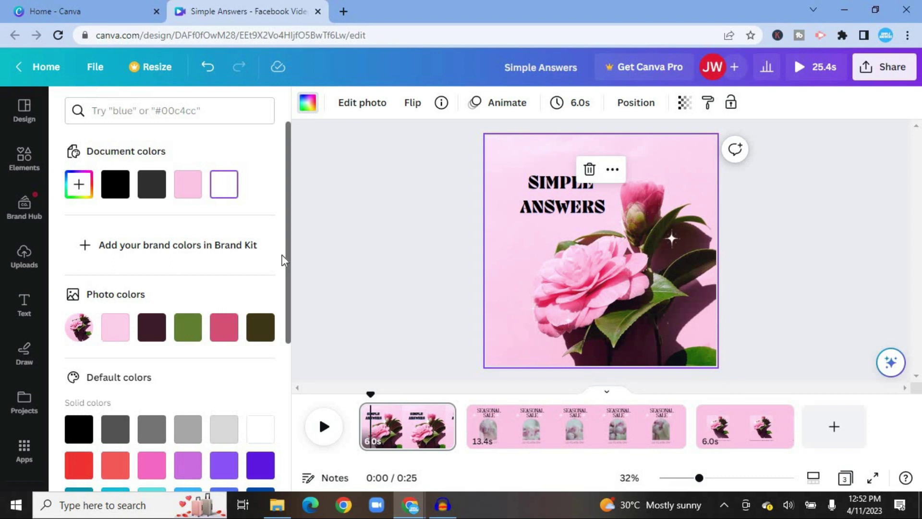
click(219, 324)
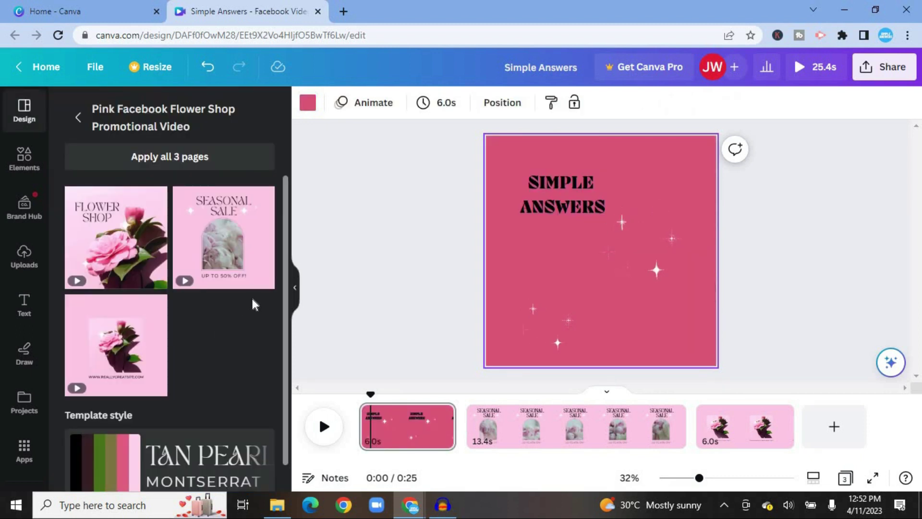
click(208, 72)
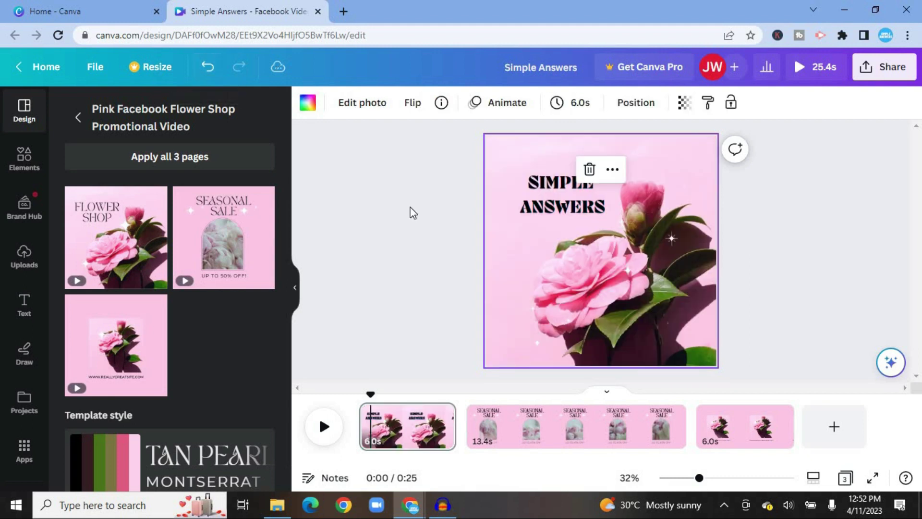
Step: Detach the flower photo from the first page's background and delete it
right_click(624, 311)
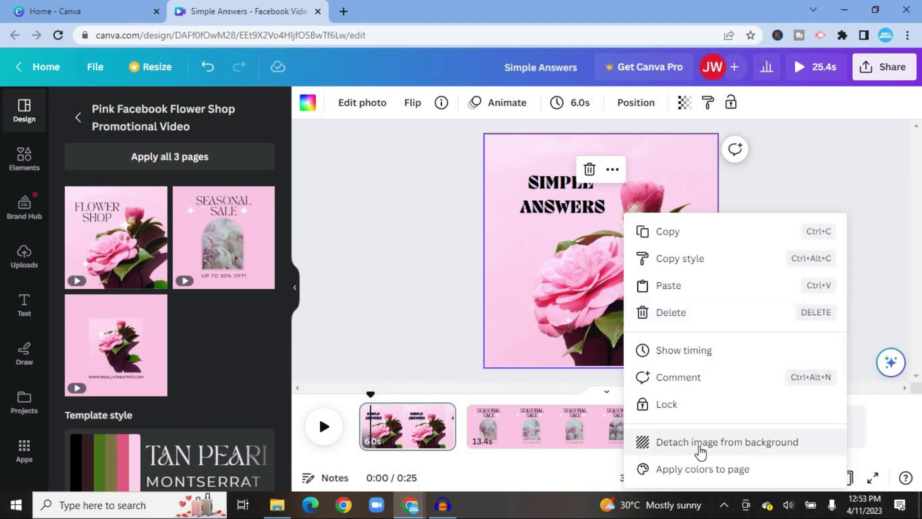
click(732, 450)
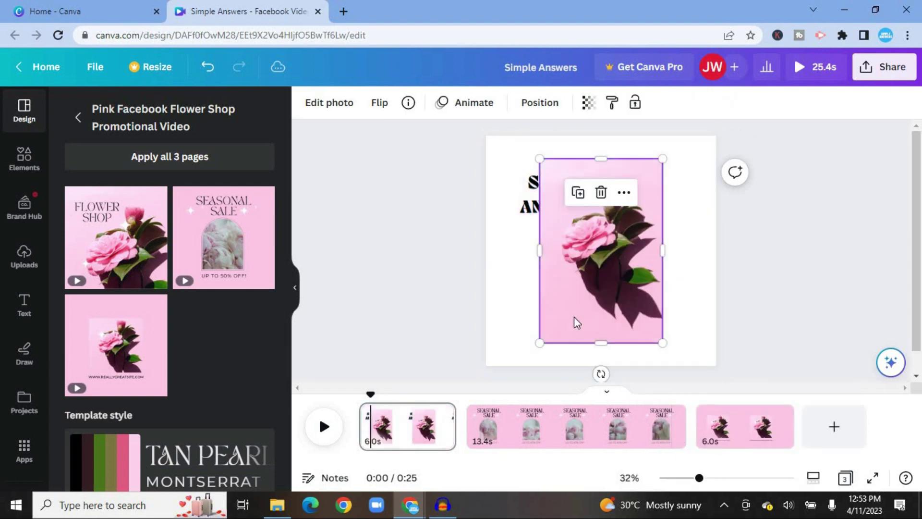
click(601, 193)
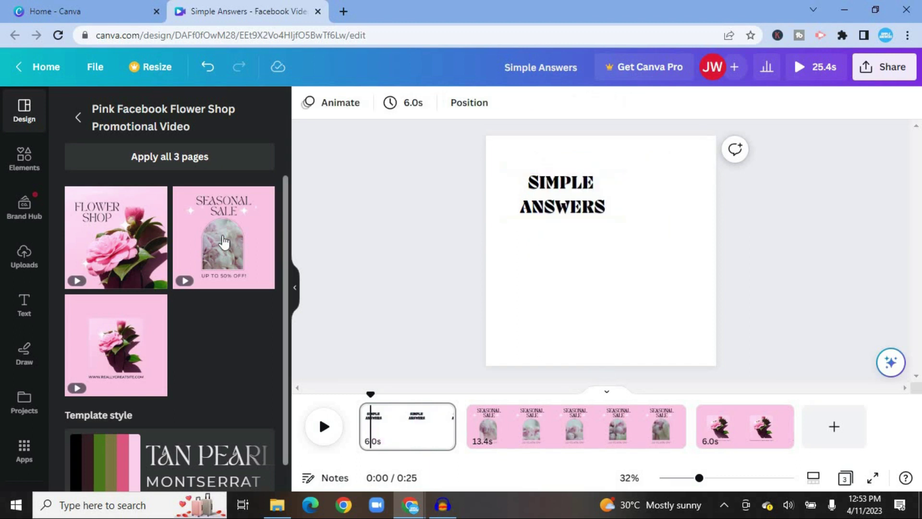
Step: Search the elements for "flowers" and set the close-up pink flower photo as the first page's background
click(22, 164)
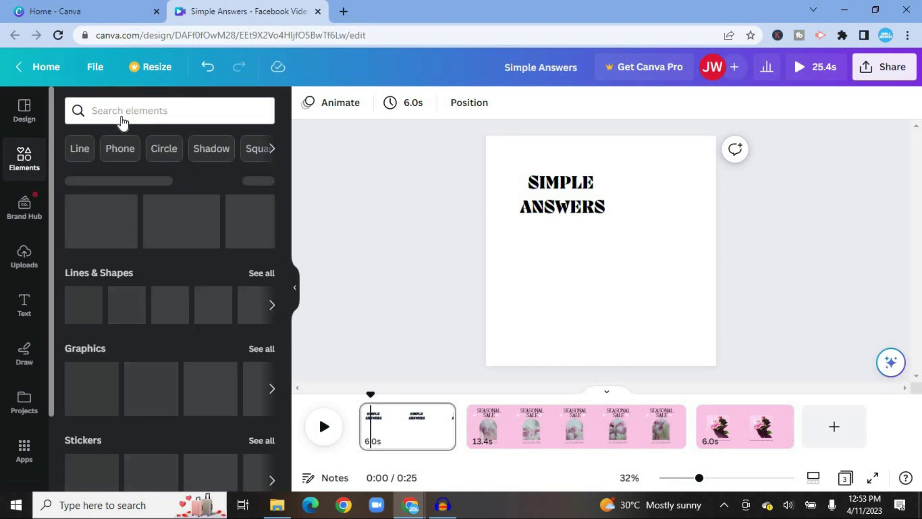
click(123, 112)
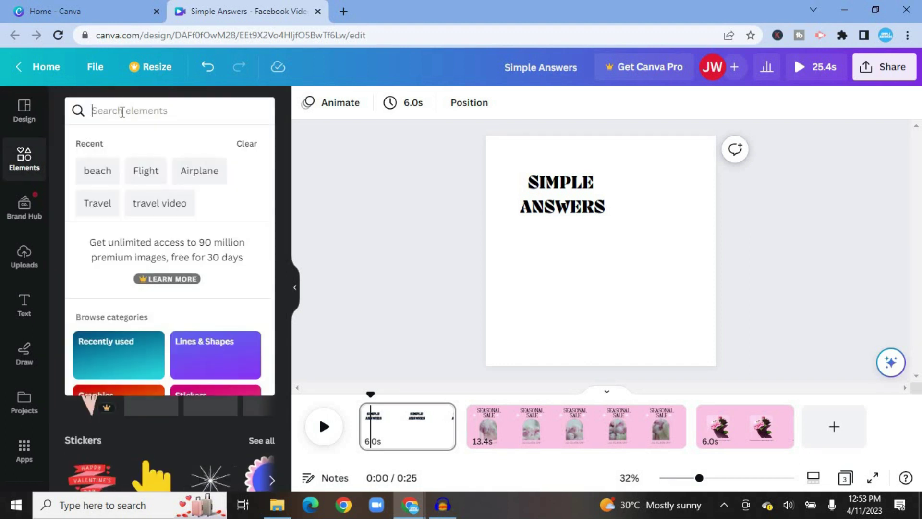
text(flo)
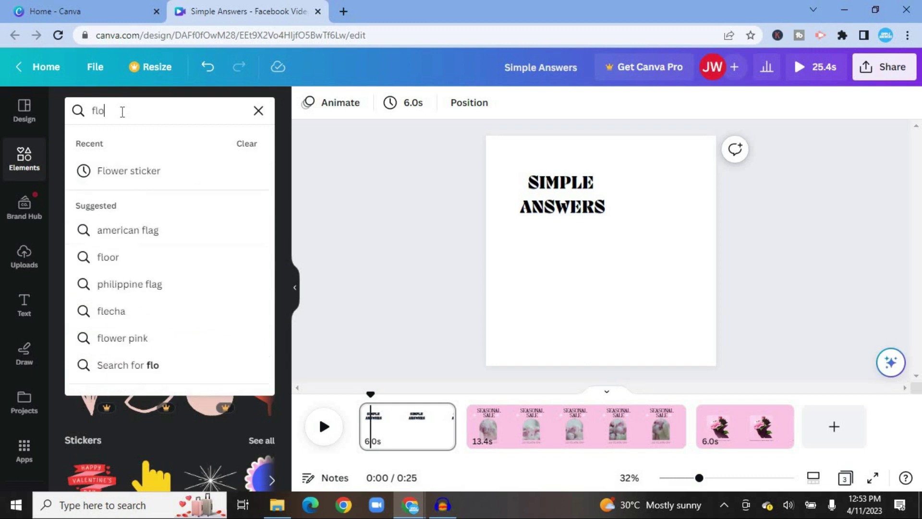
text(wers)
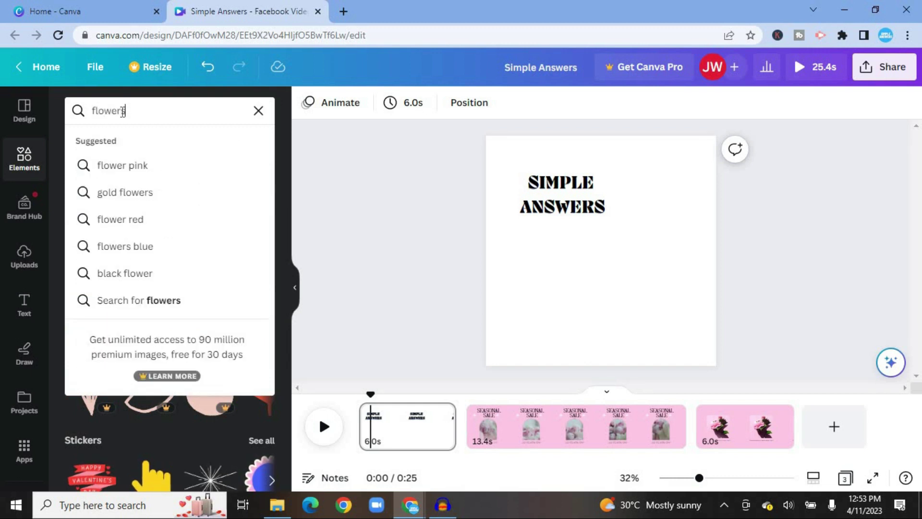
key(Return)
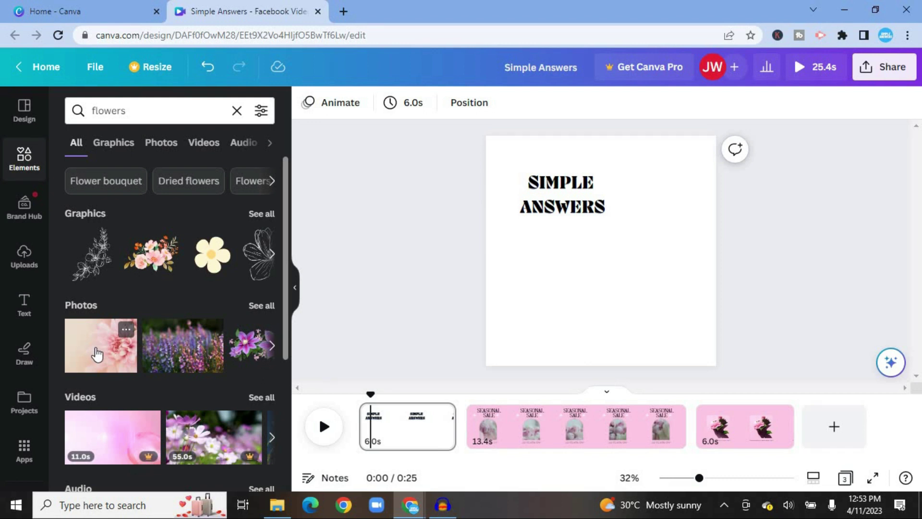
drag(99, 359, 505, 162)
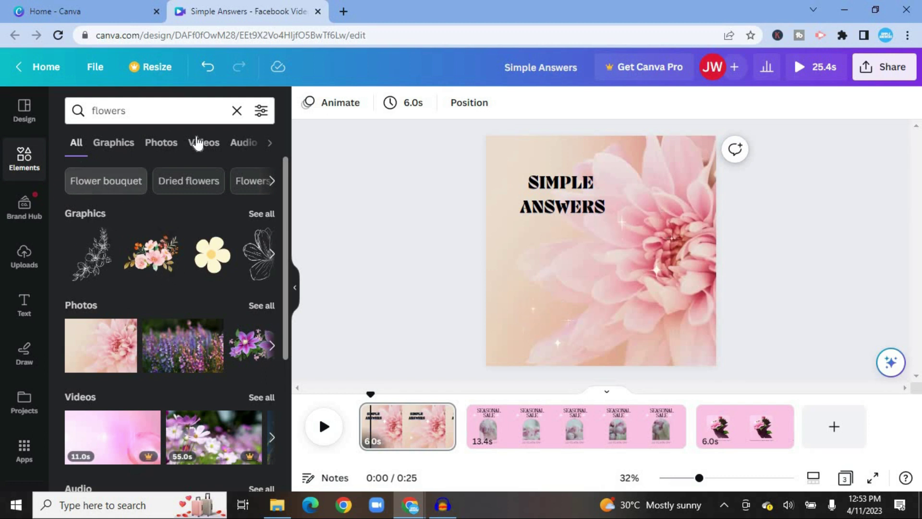
Step: Search the elements for "grid" and browse the full collection of grid layouts
click(237, 110)
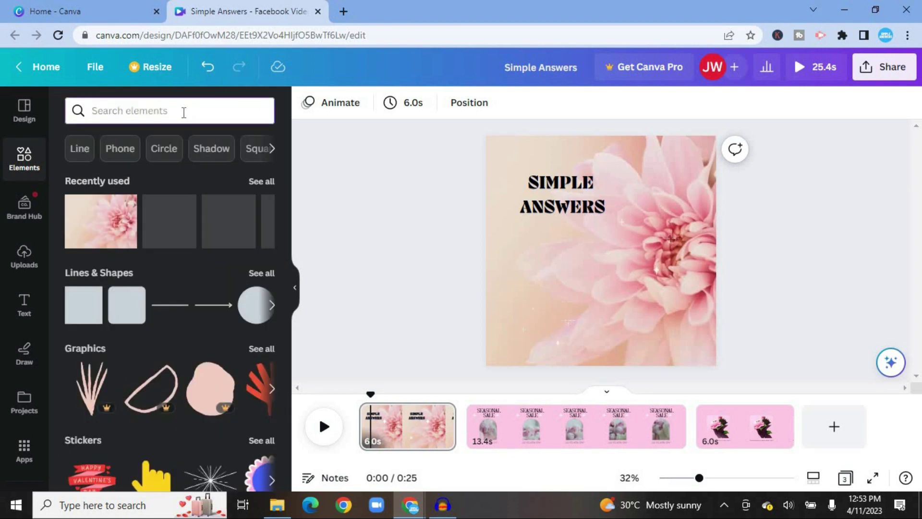
text(grid)
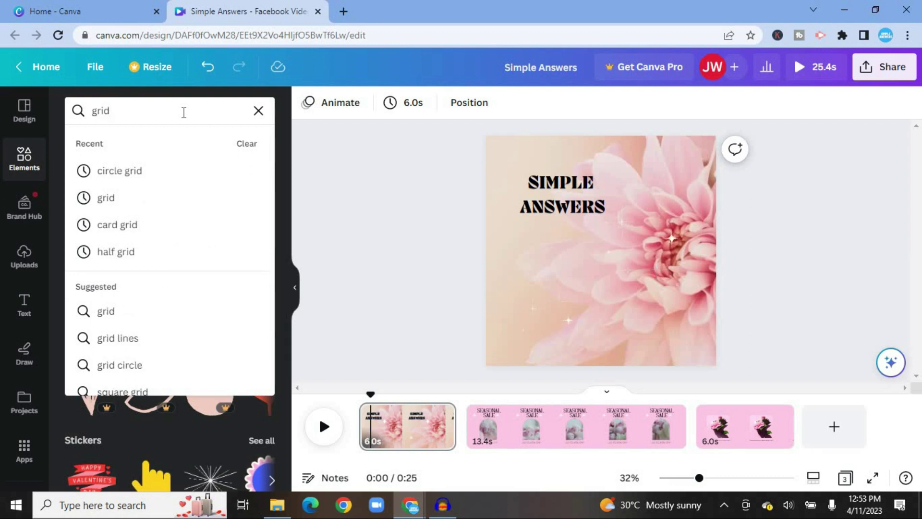
key(Return)
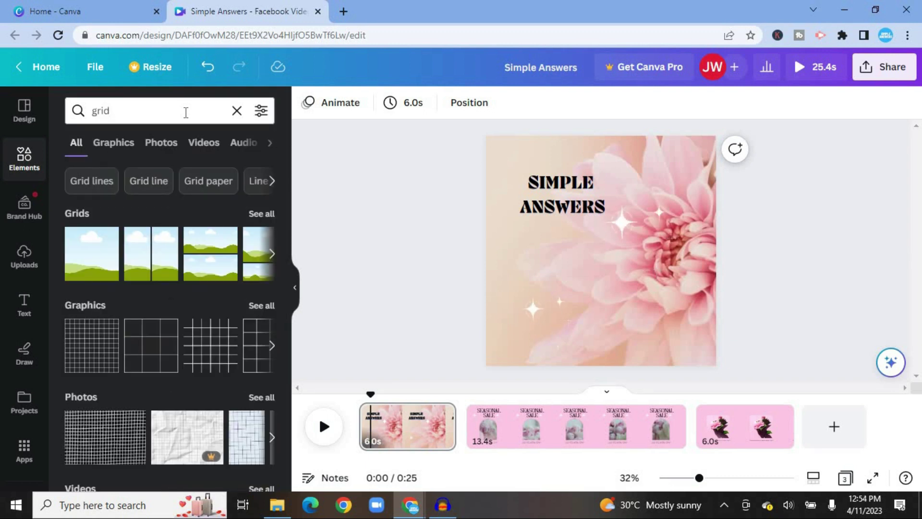
click(260, 215)
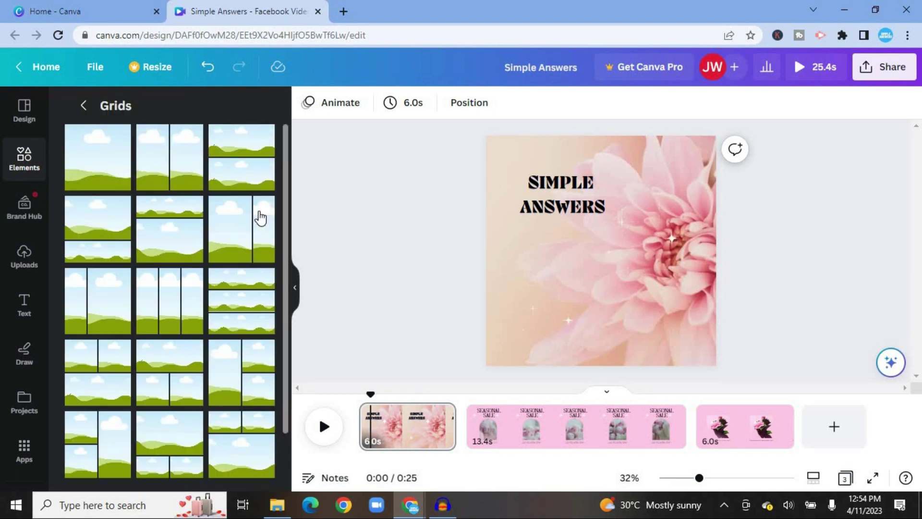
click(83, 105)
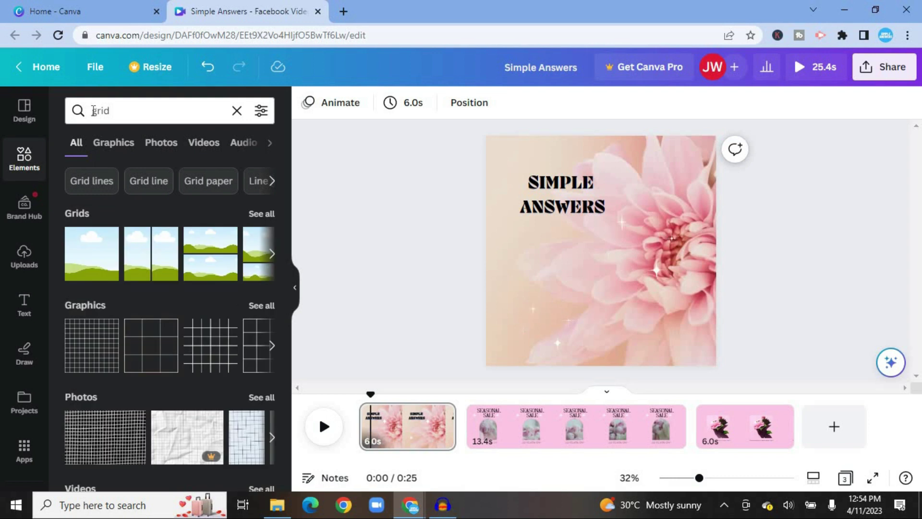
Step: Search the elements for "Circle frame" and place the plain circular frame in the first page's lower-left corner
click(94, 111)
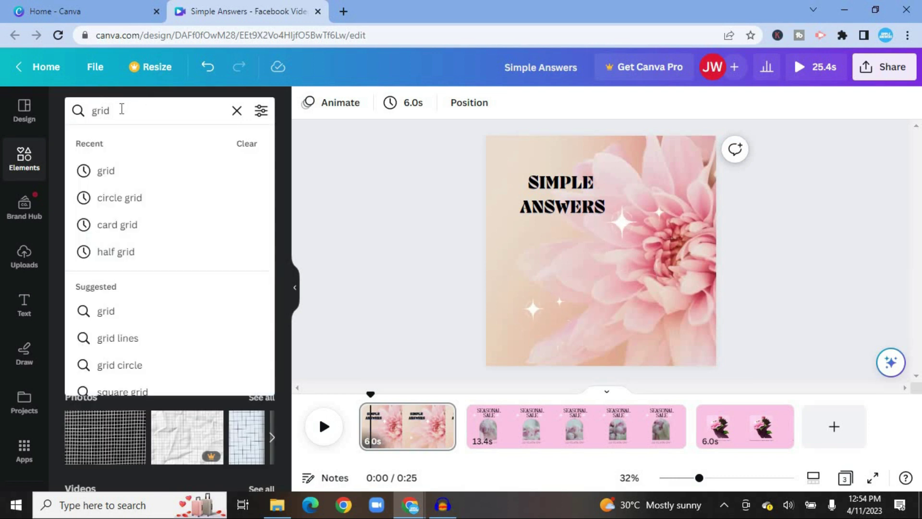
click(78, 111)
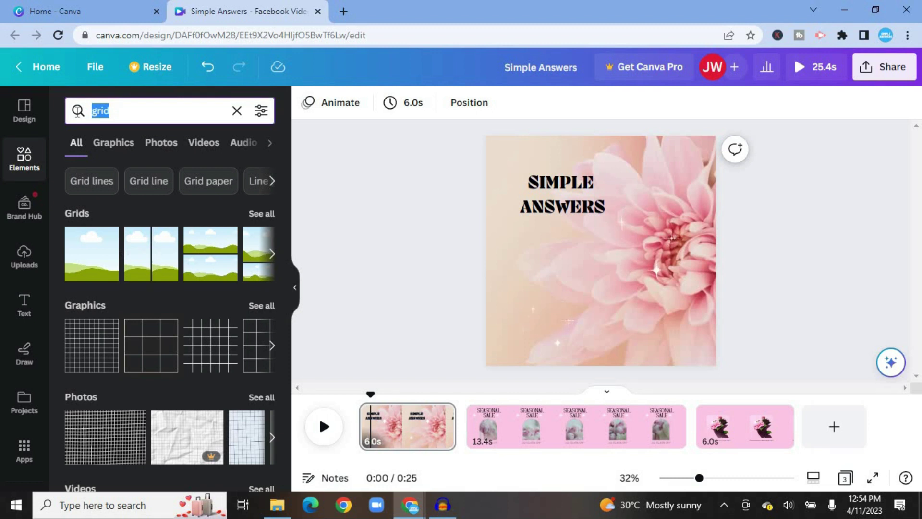
text(circ)
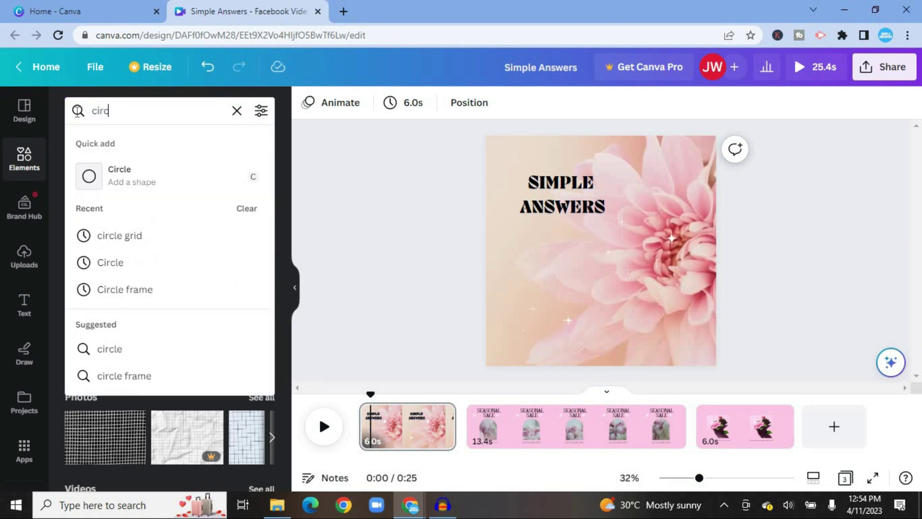
text(le fr)
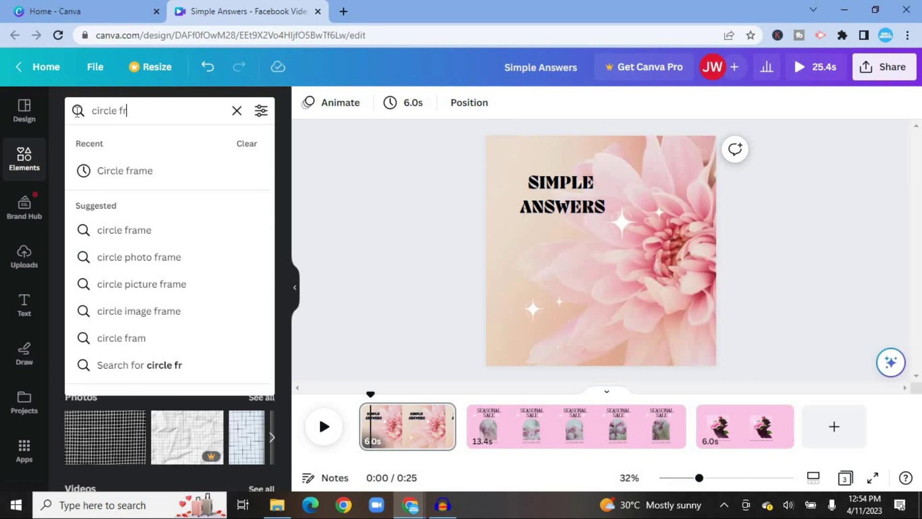
click(128, 178)
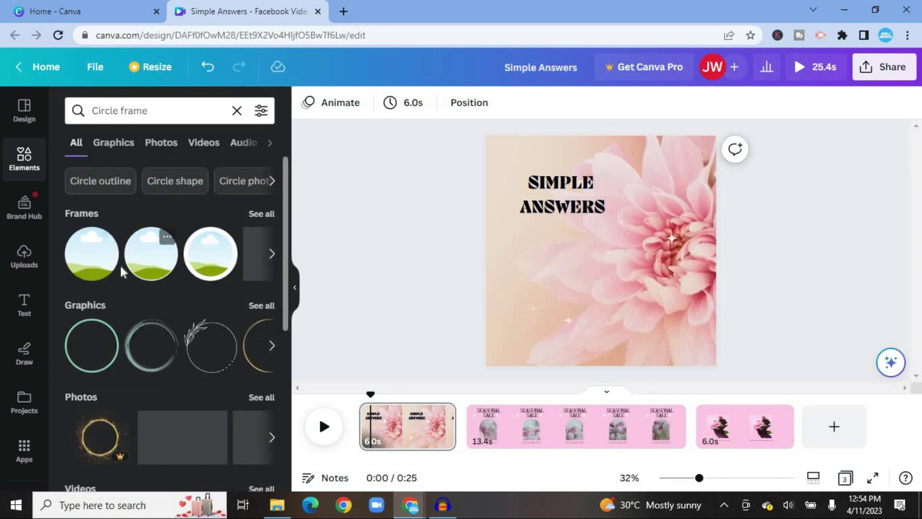
drag(91, 268, 517, 321)
Step: Search the elements for "flowers" and fill the circle frame with the pink and orange floral bouquet graphic
click(237, 110)
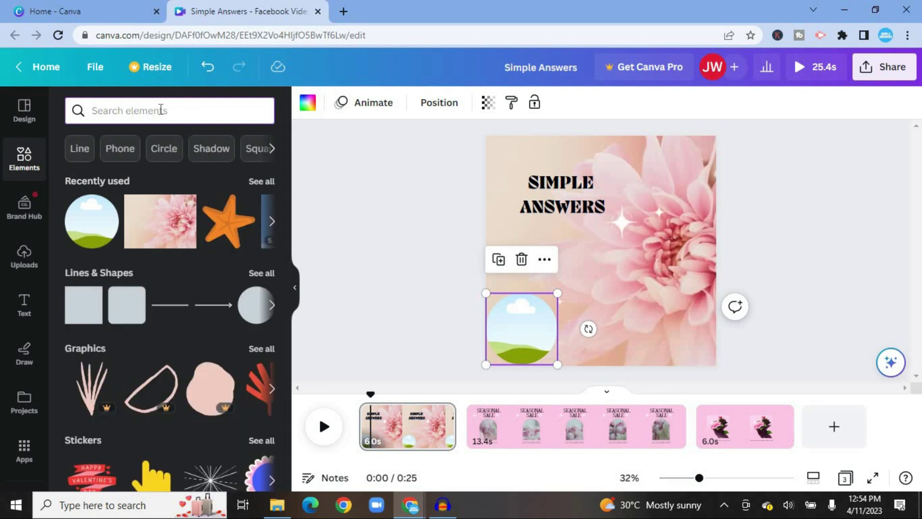
text(flower)
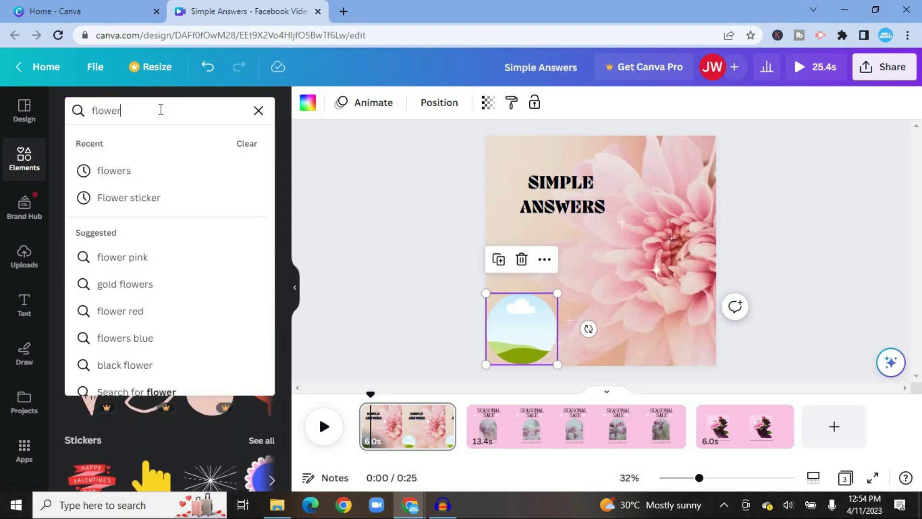
click(132, 173)
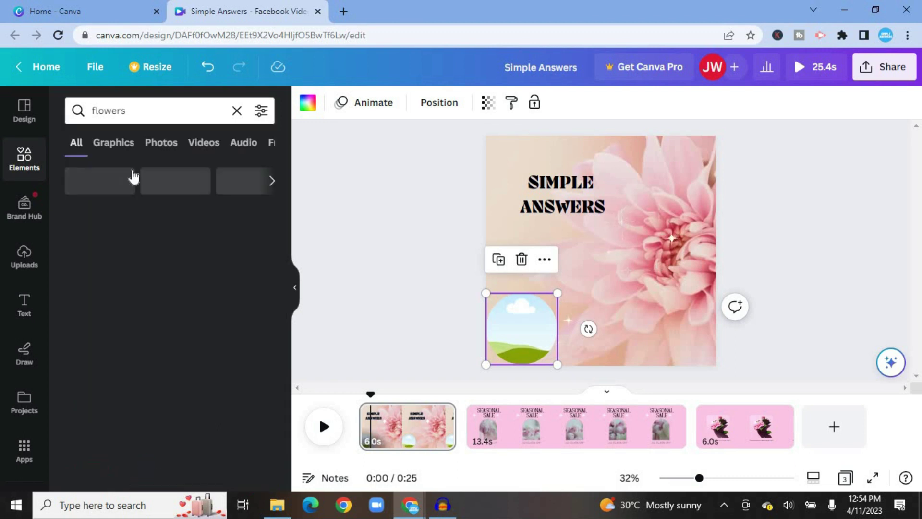
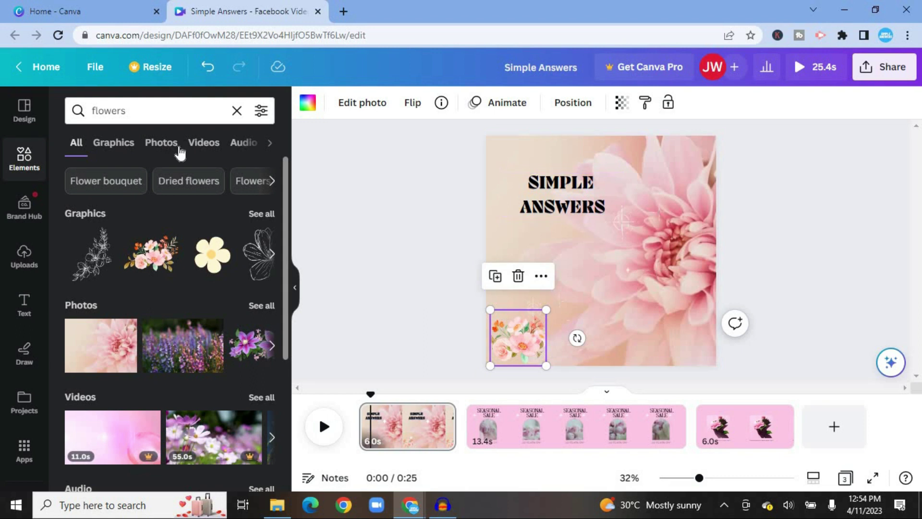
Step: Search the elements for "bees" and add the realistic black and yellow bee graphic to the first page
click(234, 110)
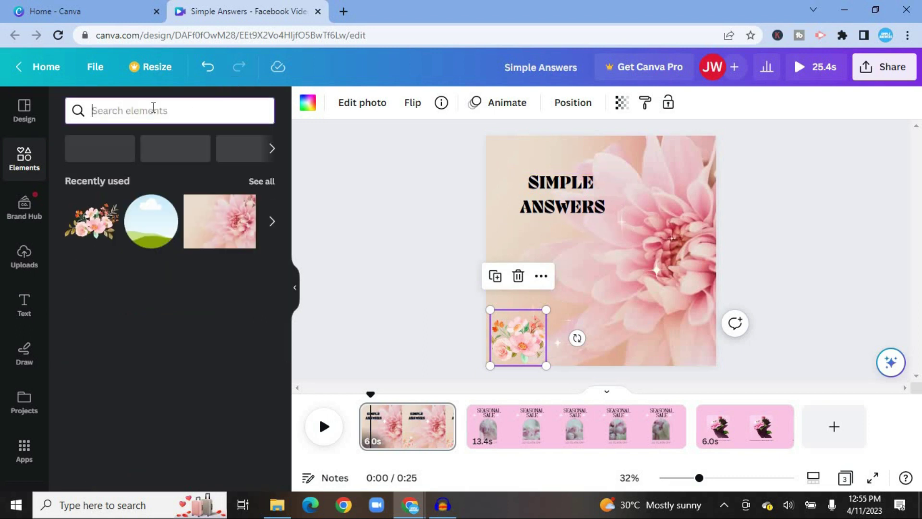
click(152, 110)
text(bees)
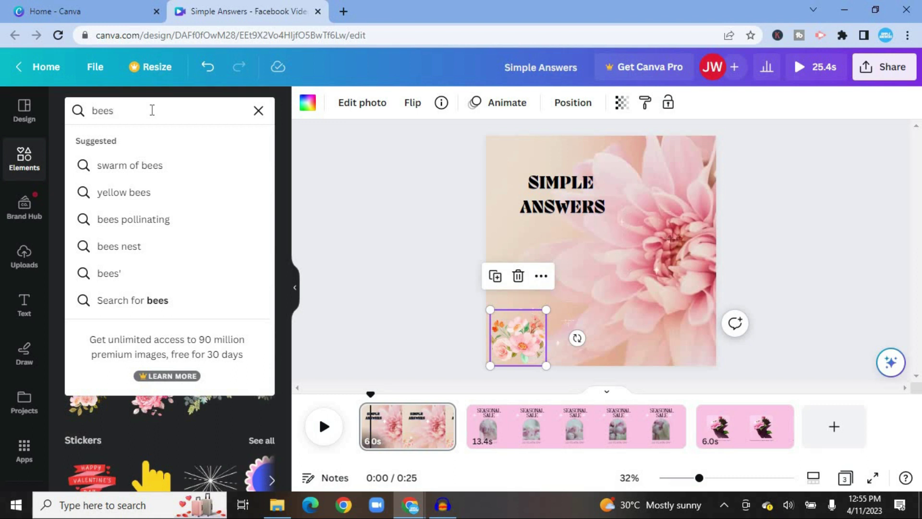
key(Return)
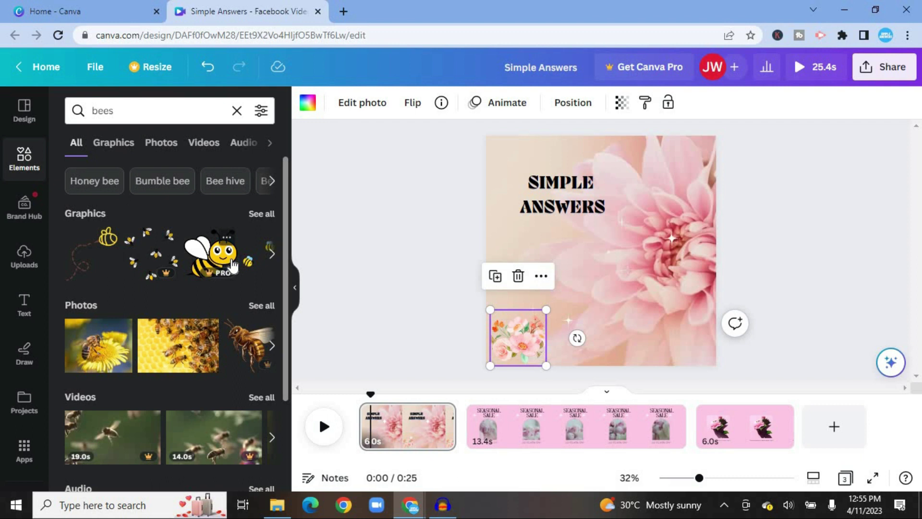
click(262, 214)
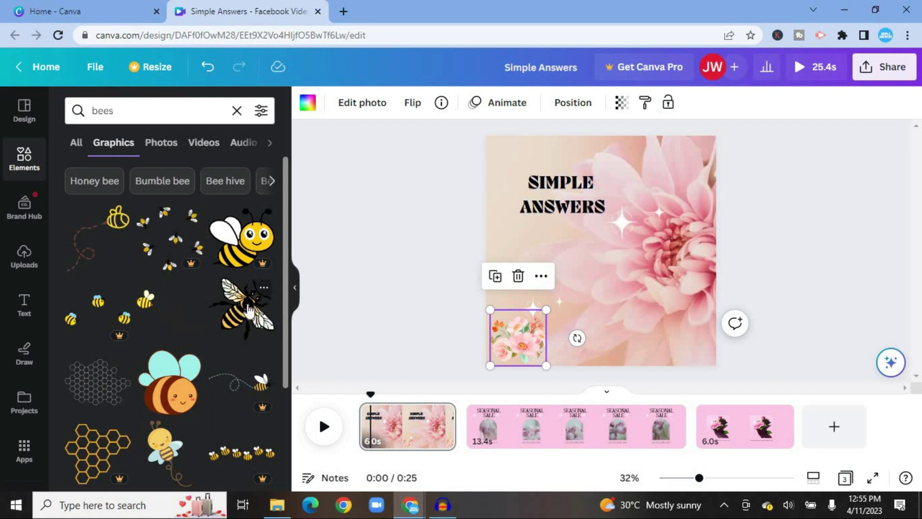
drag(248, 310, 559, 208)
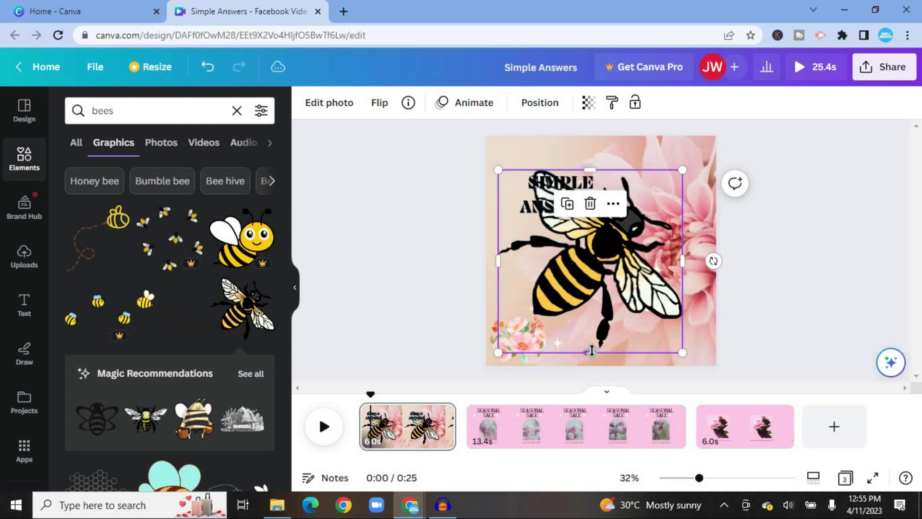
Step: Shrink the bee, place it in the first page's upper-left corner, and shift the heading slightly down and to the right
drag(589, 354, 542, 210)
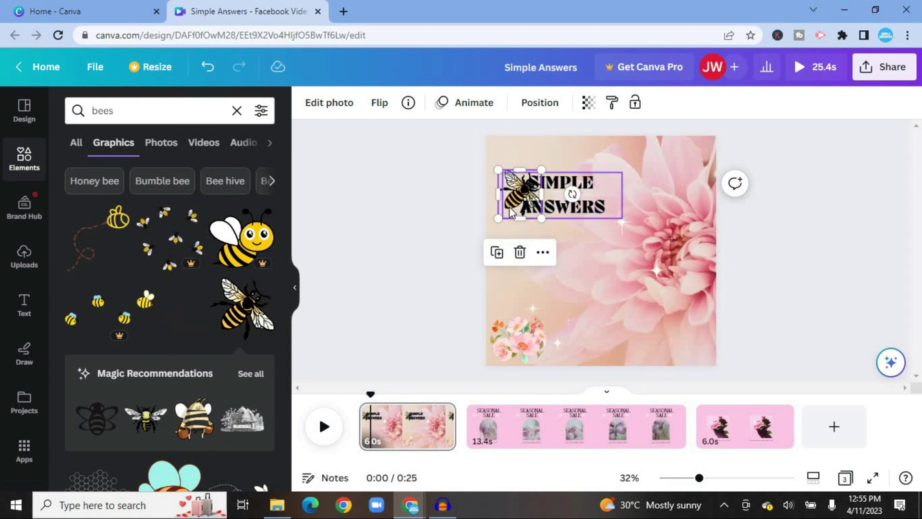
click(511, 211)
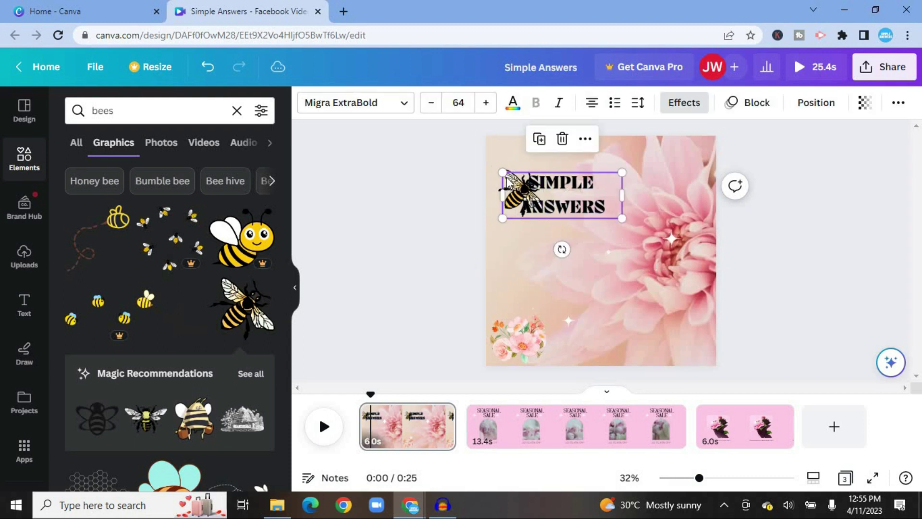
click(515, 233)
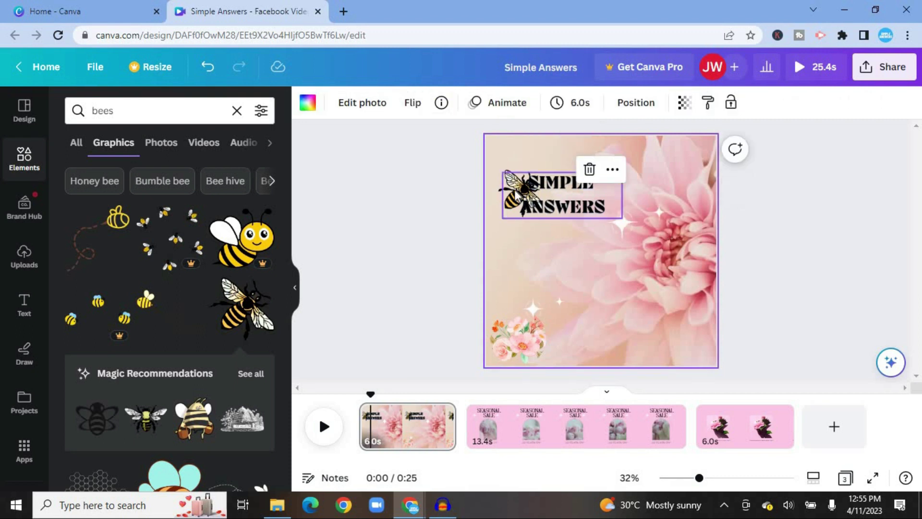
drag(536, 189, 497, 147)
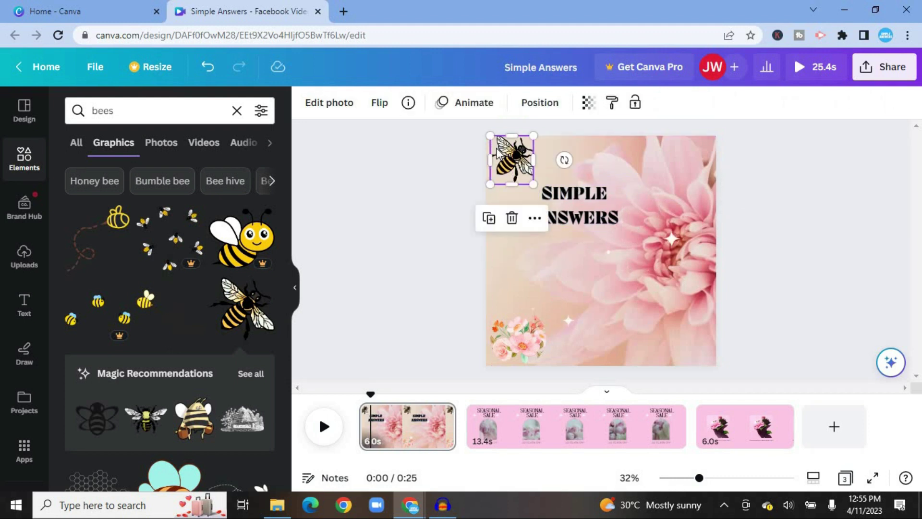
Step: Create a custom animation path moving the bee from the page's upper-left corner past its lower-right corner, and preview the playback
click(464, 103)
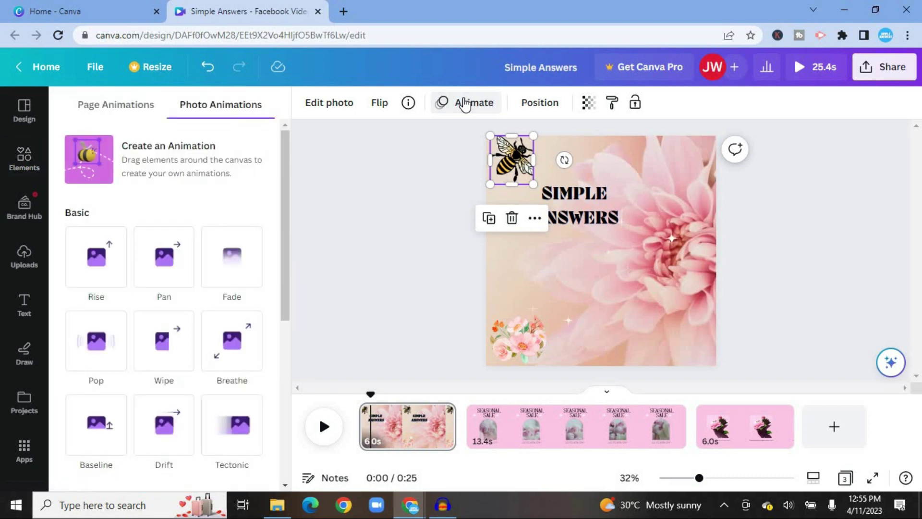
click(126, 171)
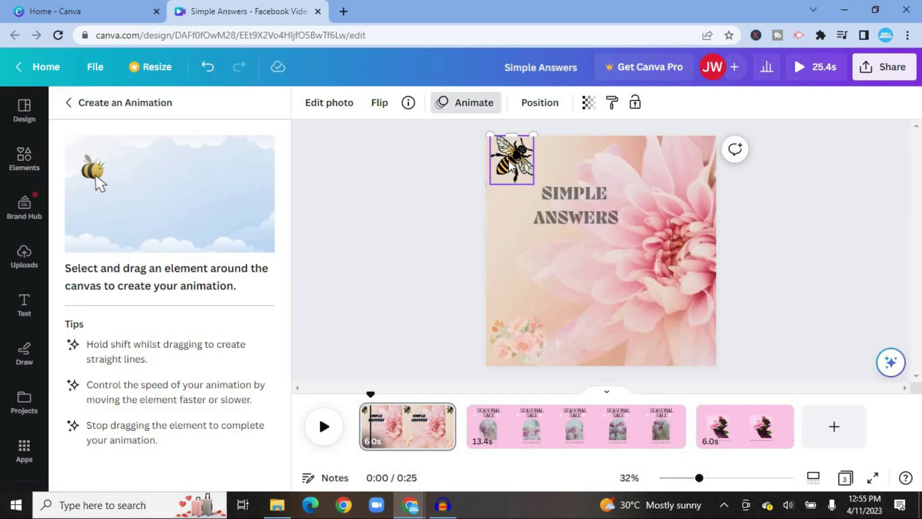
mouse_move(511, 166)
mouse_down()
mouse_move(486, 135)
mouse_move(736, 365)
mouse_up()
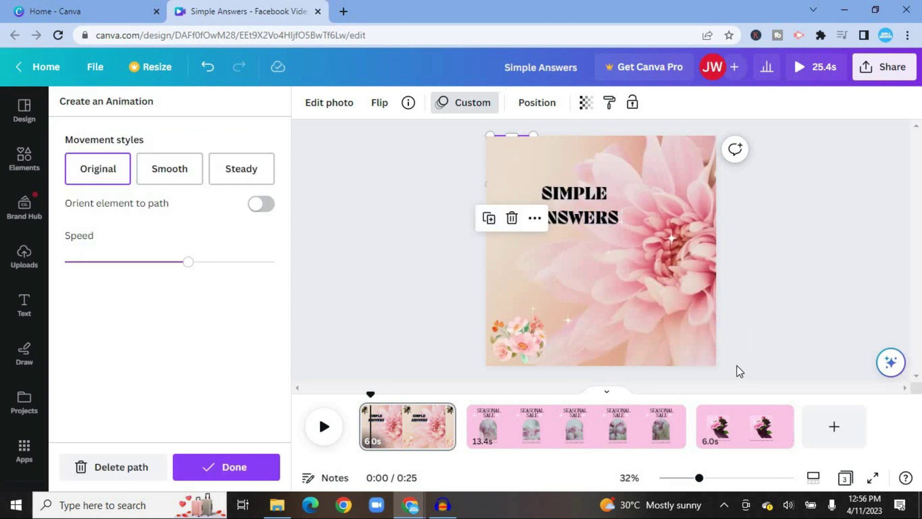
click(203, 469)
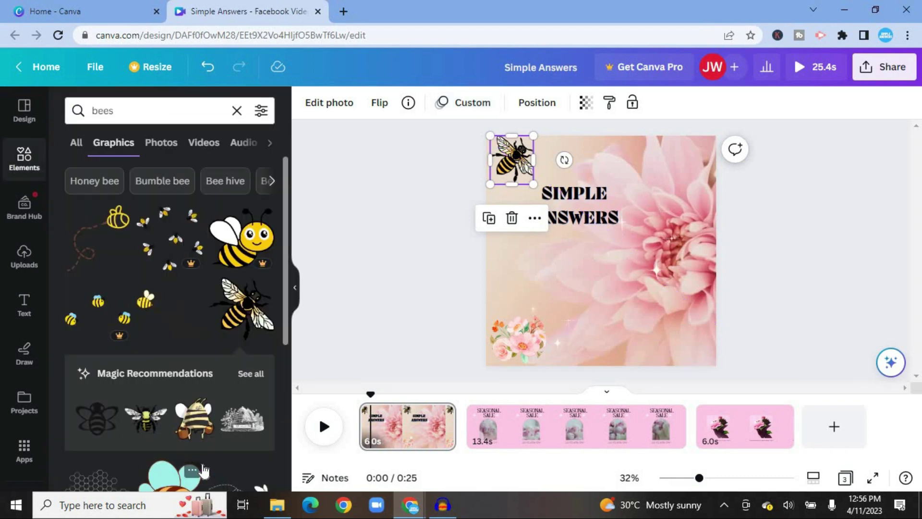
click(329, 436)
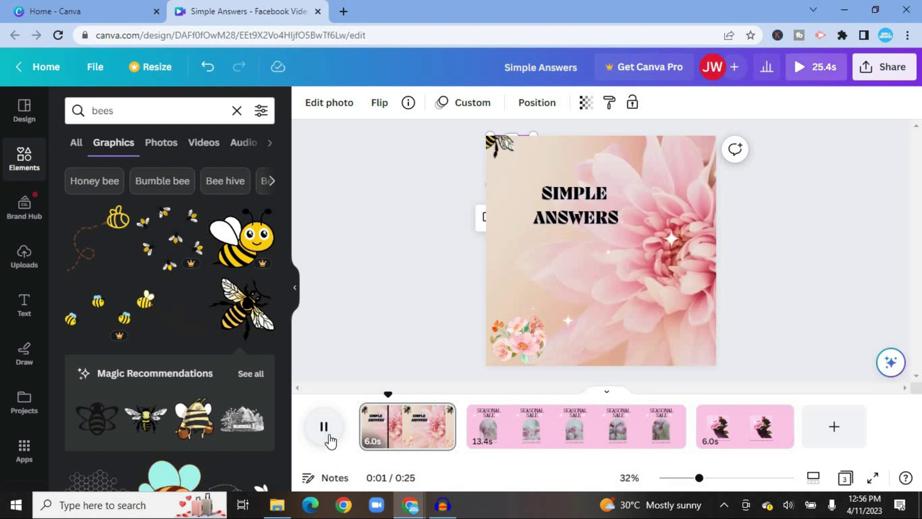
click(328, 432)
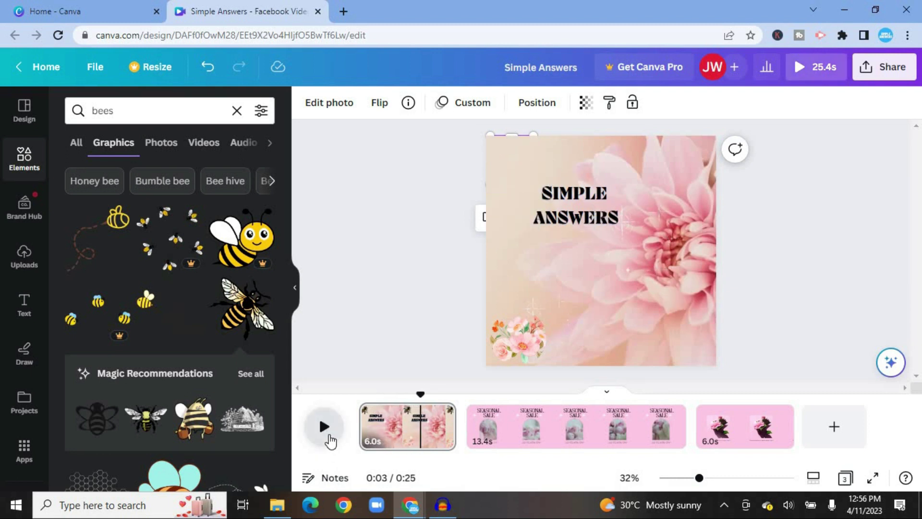
Step: Examine the editing options of the arched flower video on the second page, including the option to detach it
click(600, 443)
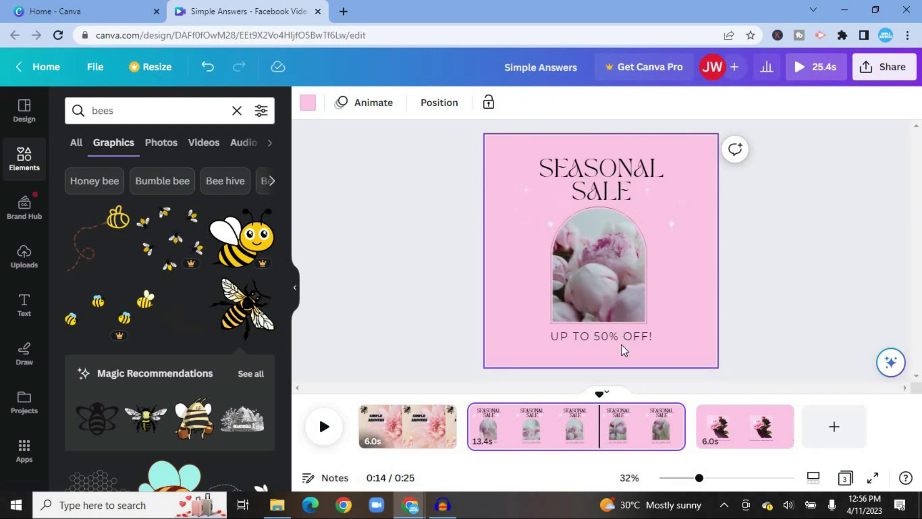
click(609, 276)
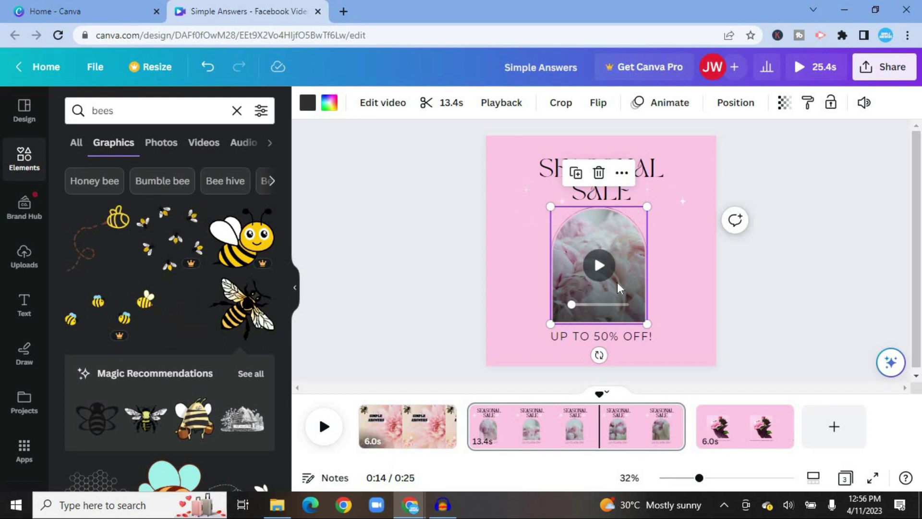
click(623, 172)
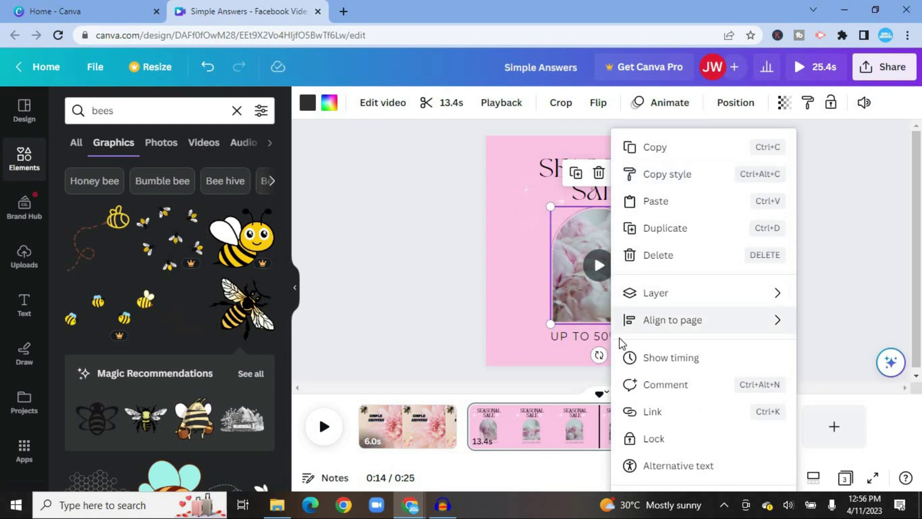
click(506, 304)
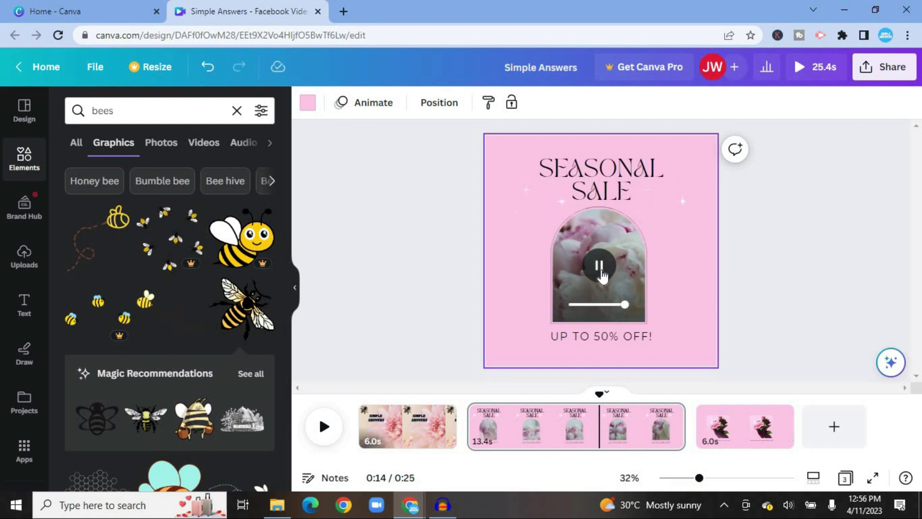
right_click(637, 318)
click(612, 218)
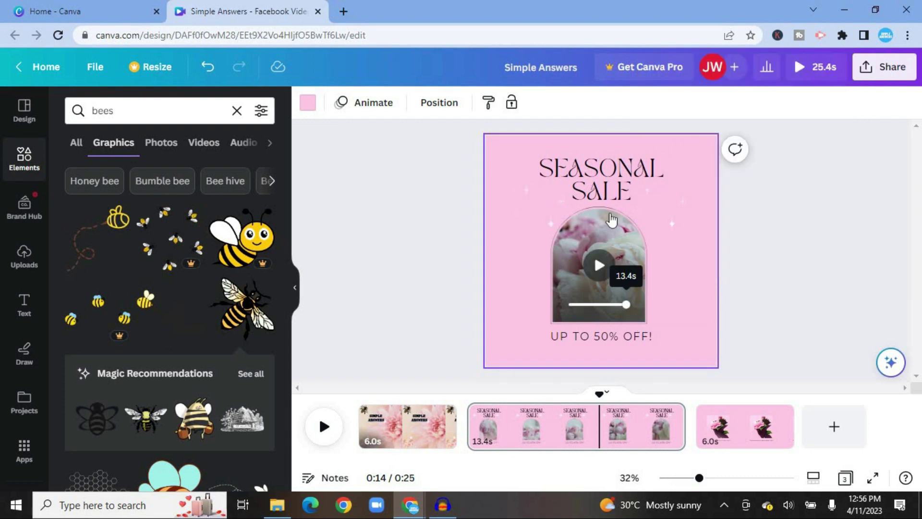
click(611, 219)
right_click(611, 219)
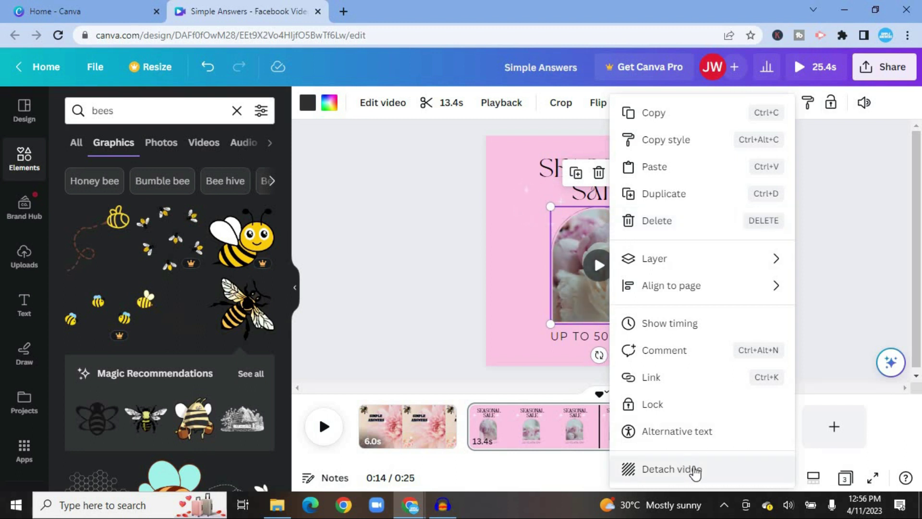
click(556, 369)
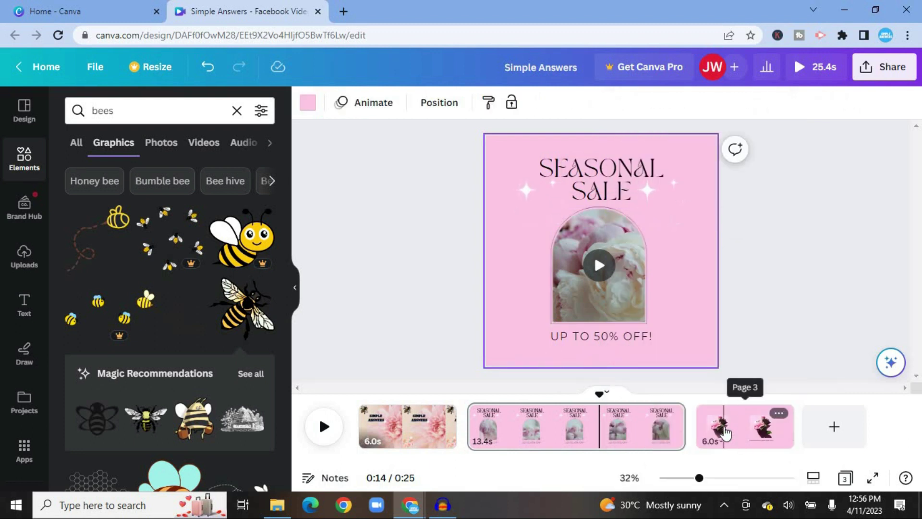
Step: Select the website text on the third page, and open the download settings for the design
click(766, 429)
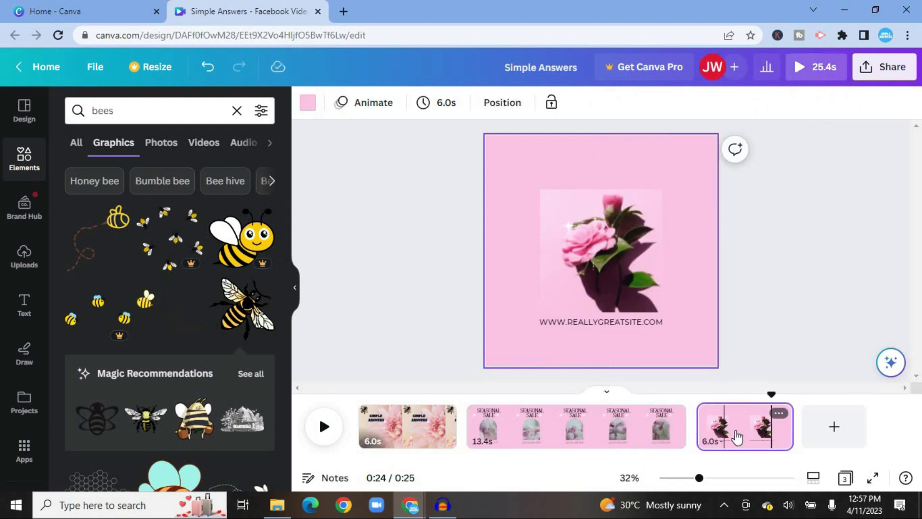
click(636, 324)
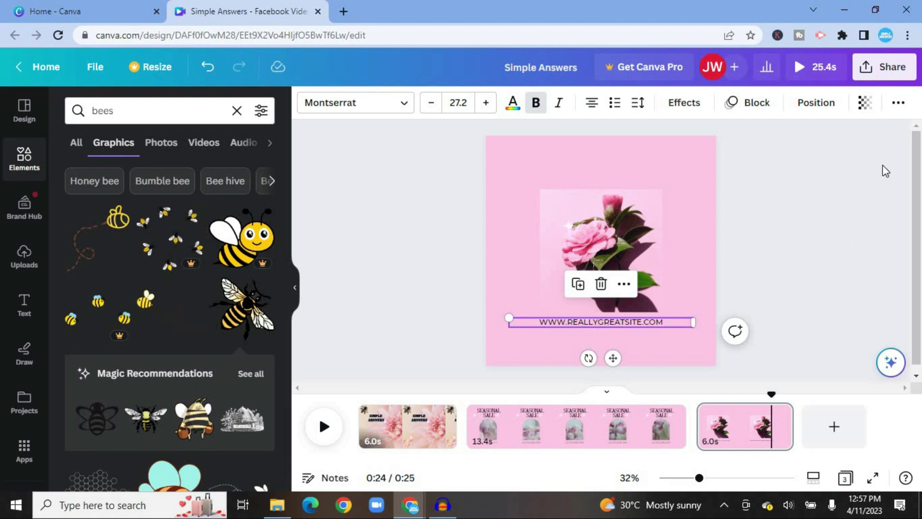
click(885, 69)
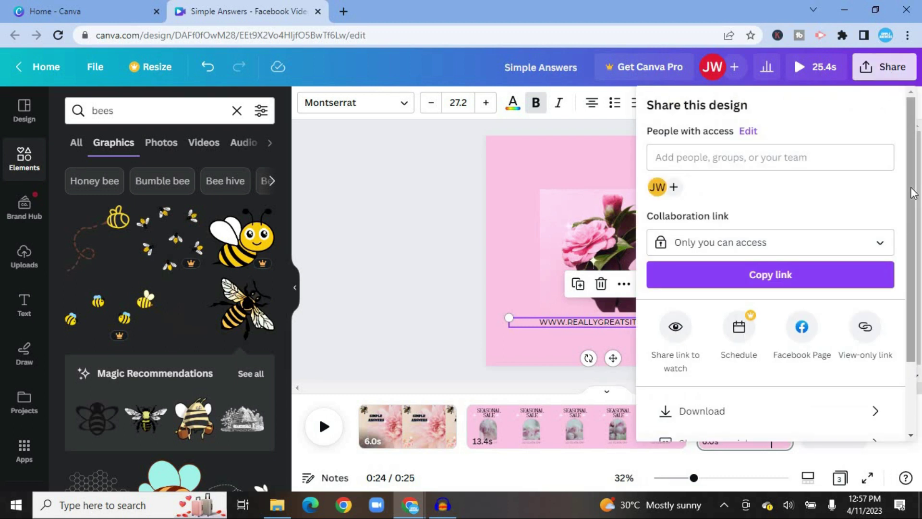
scroll(911, 187, down, 2)
click(822, 321)
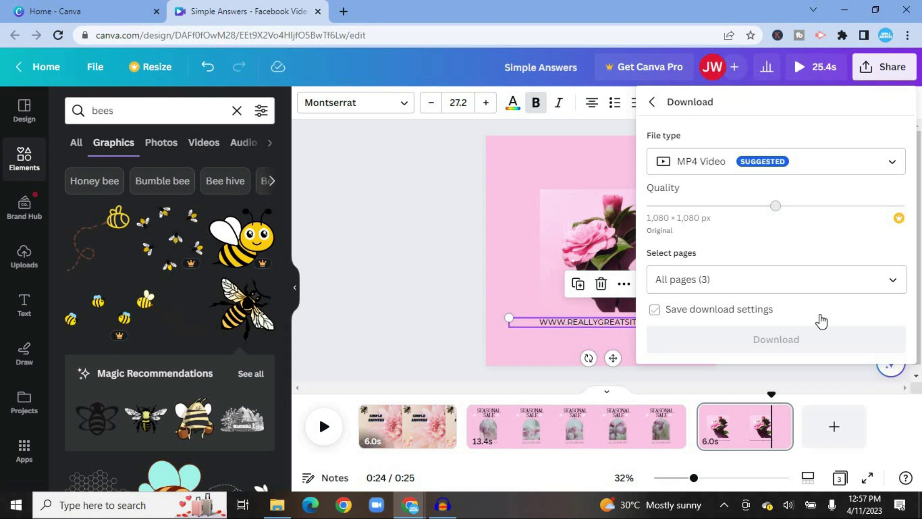